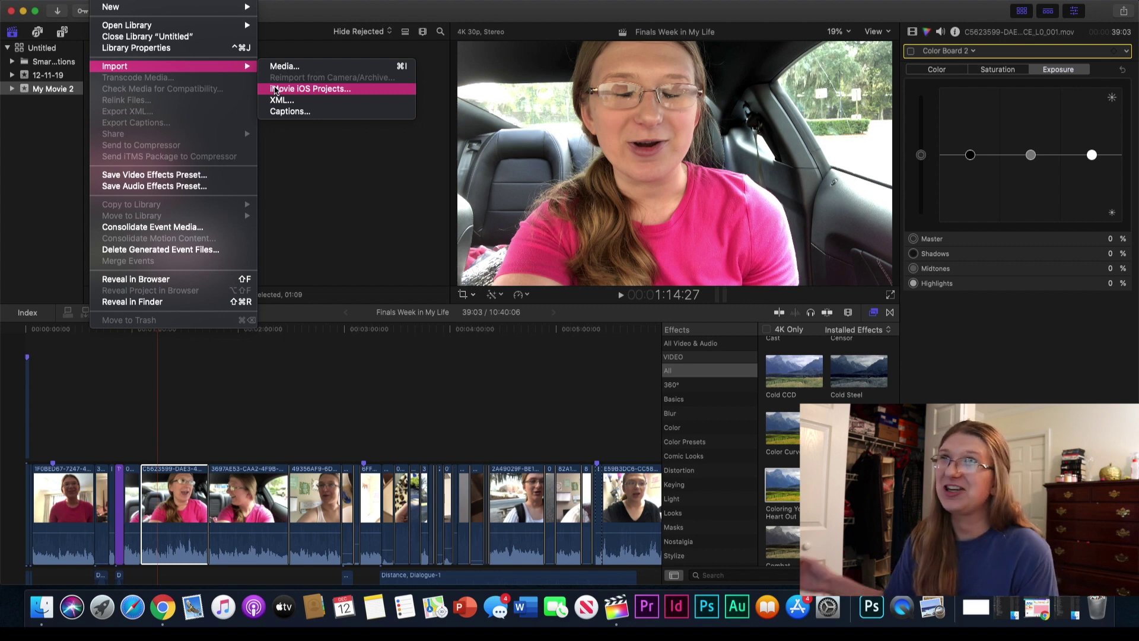
Step: Look over the clips across the whole Finals Week in My Life timeline, from the opening section to the endscreen
click(327, 394)
key(super+minus)
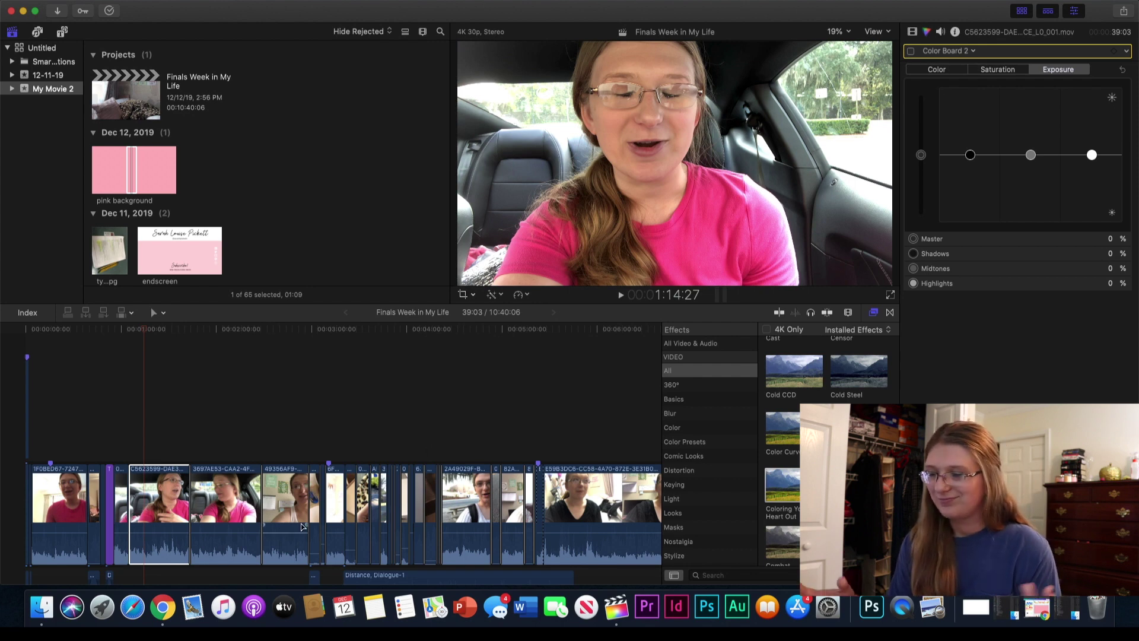
key(super+minus)
key(super+minus)
scroll(301, 522, down, 2)
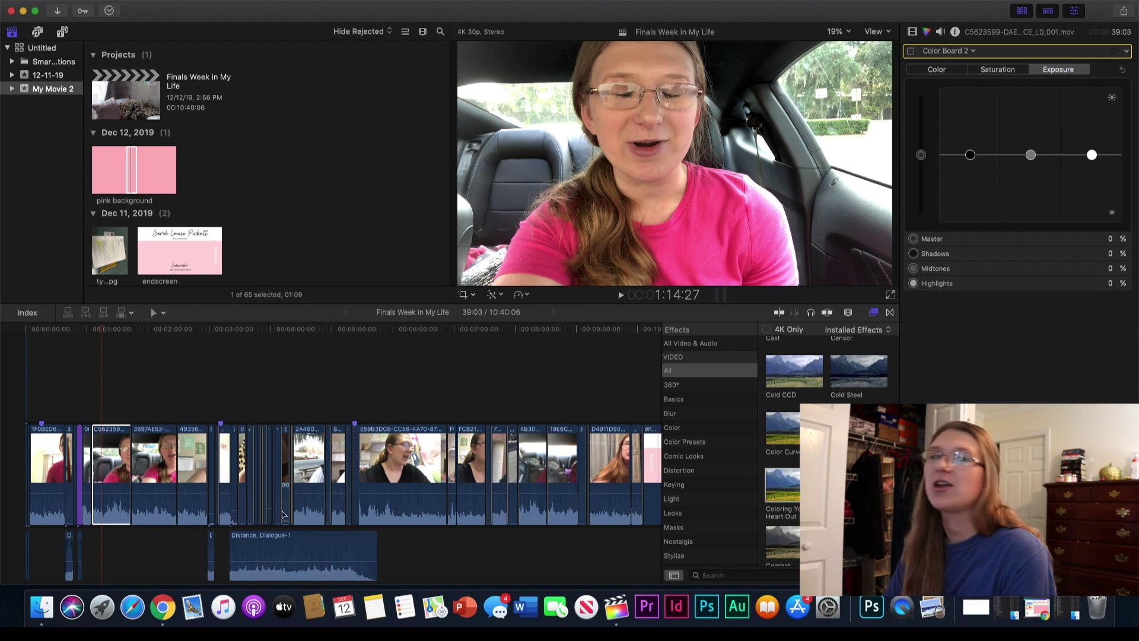
click(43, 355)
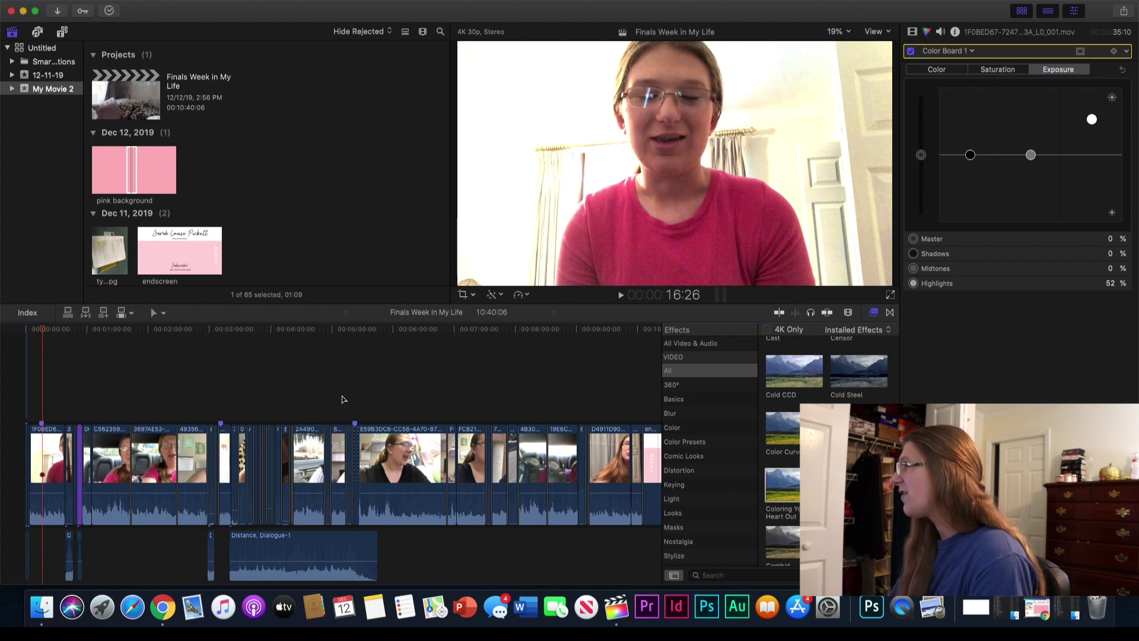
key(super+minus)
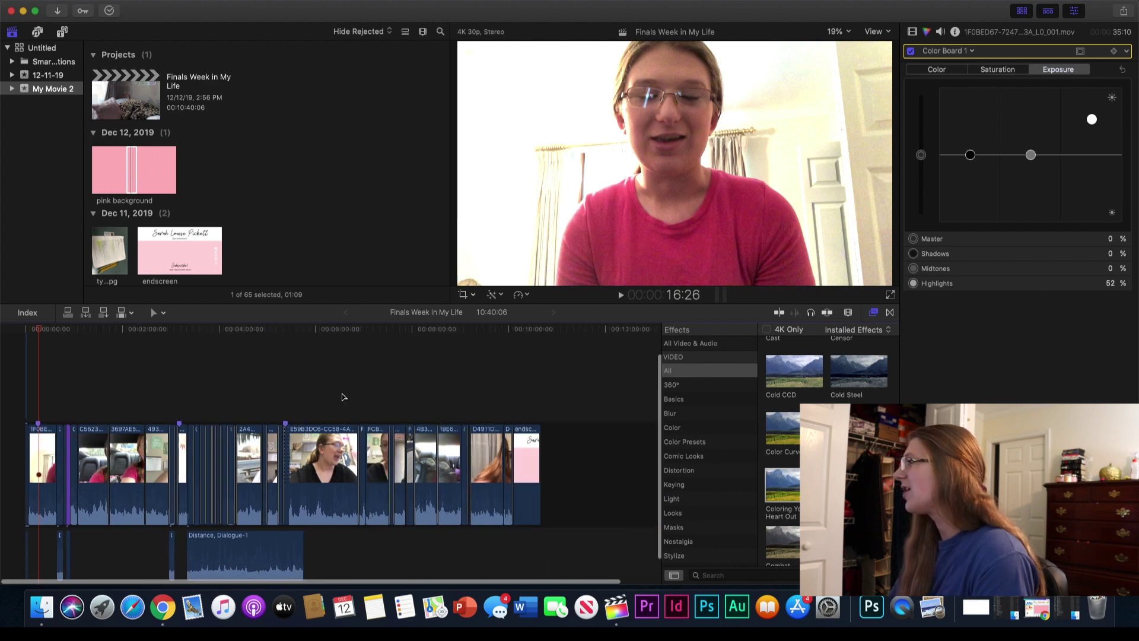
click(253, 389)
click(231, 396)
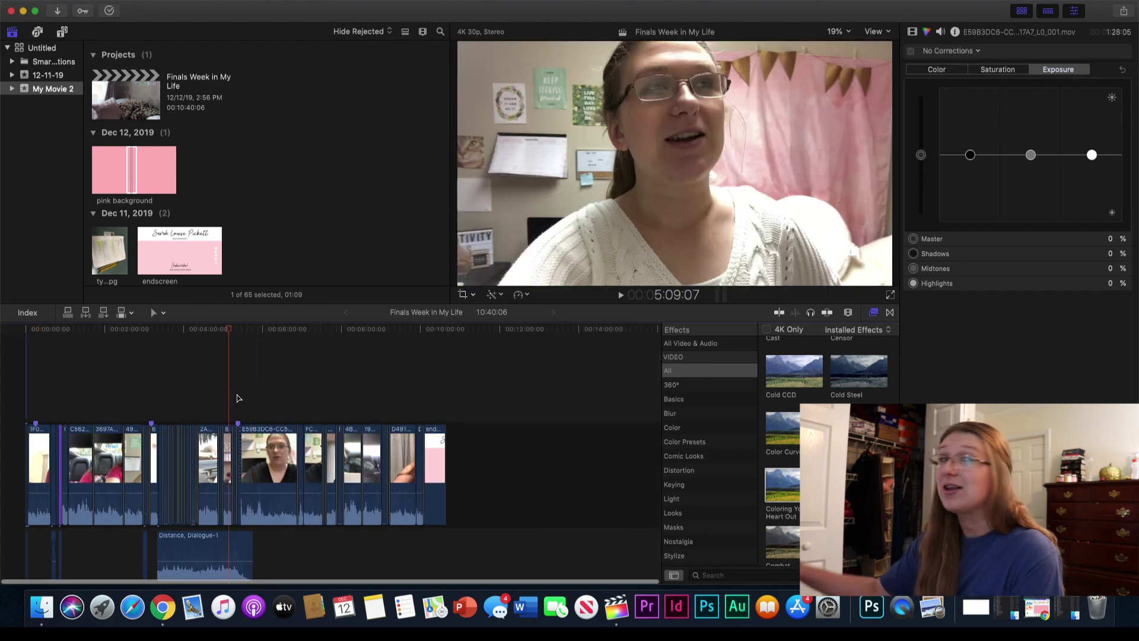
click(245, 397)
click(340, 397)
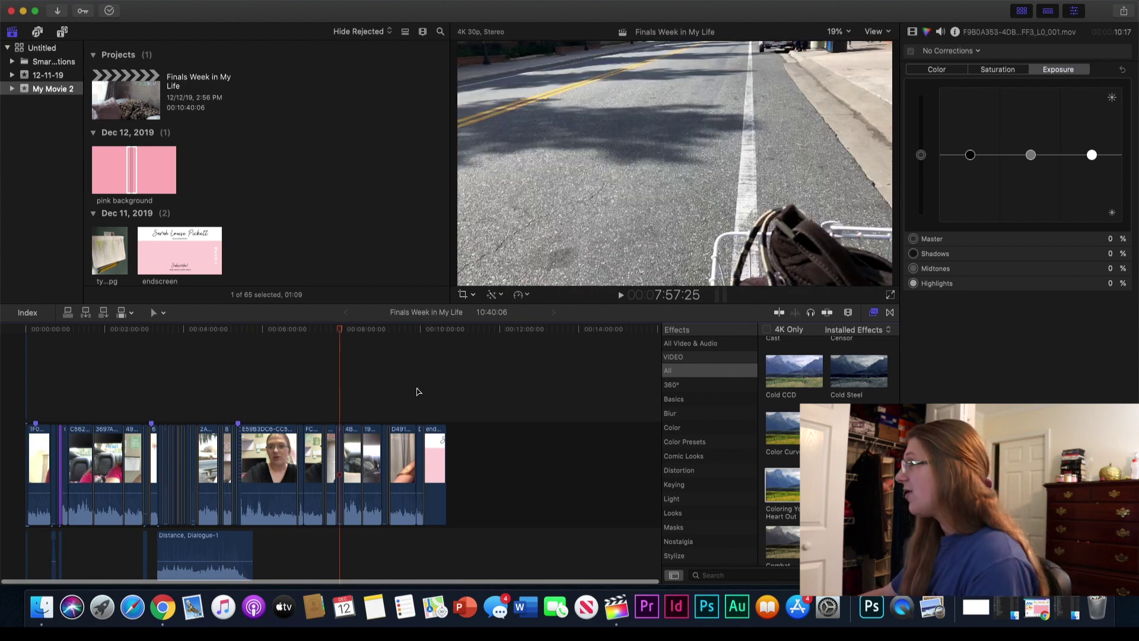
click(413, 390)
key(super+minus)
scroll(142, 379, down, 1)
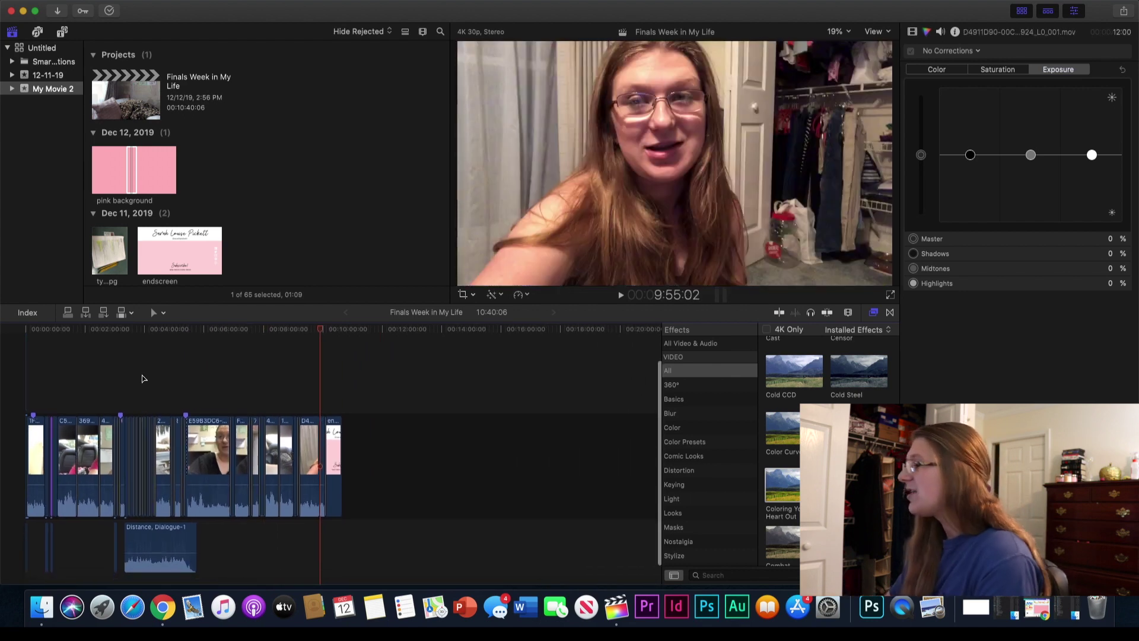
click(32, 375)
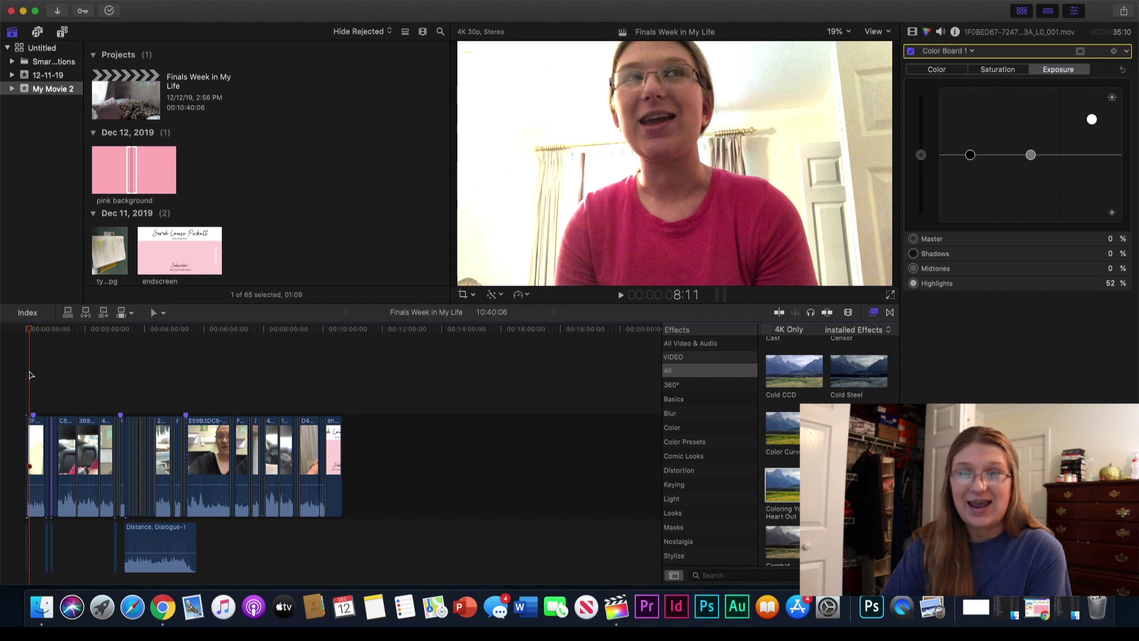
Step: Examine the opening clips at the start of the timeline and play them back into the first talking clip
key(super+equal)
key(super+equal)
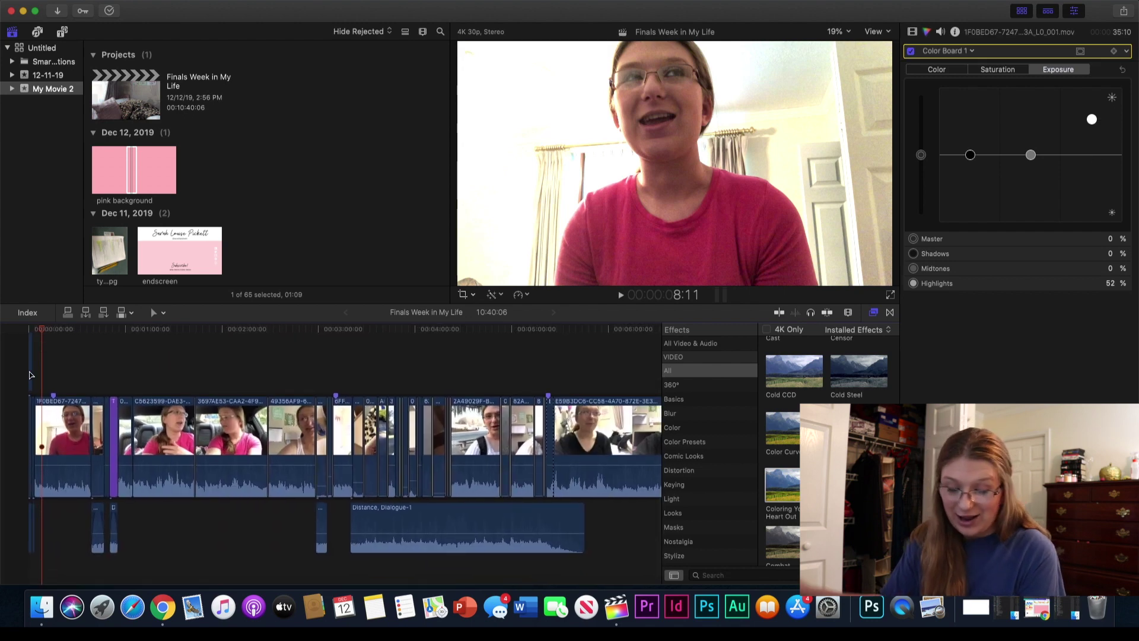
scroll(31, 374, right, 1)
scroll(31, 375, right, 1)
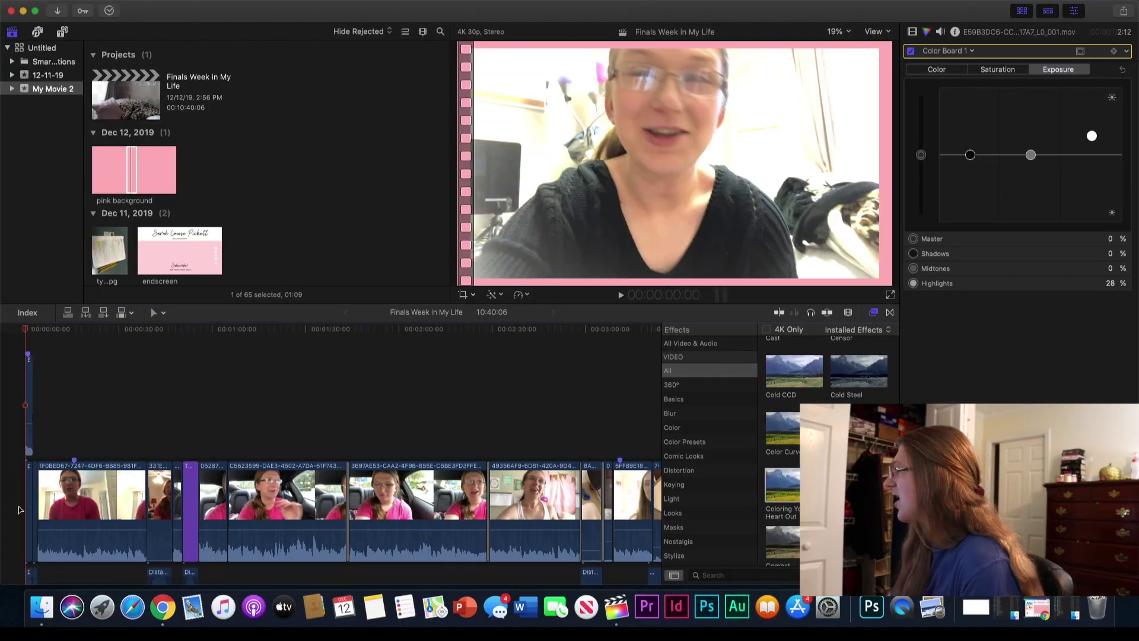
key(super+equal)
key(super+equal)
key(super+equal)
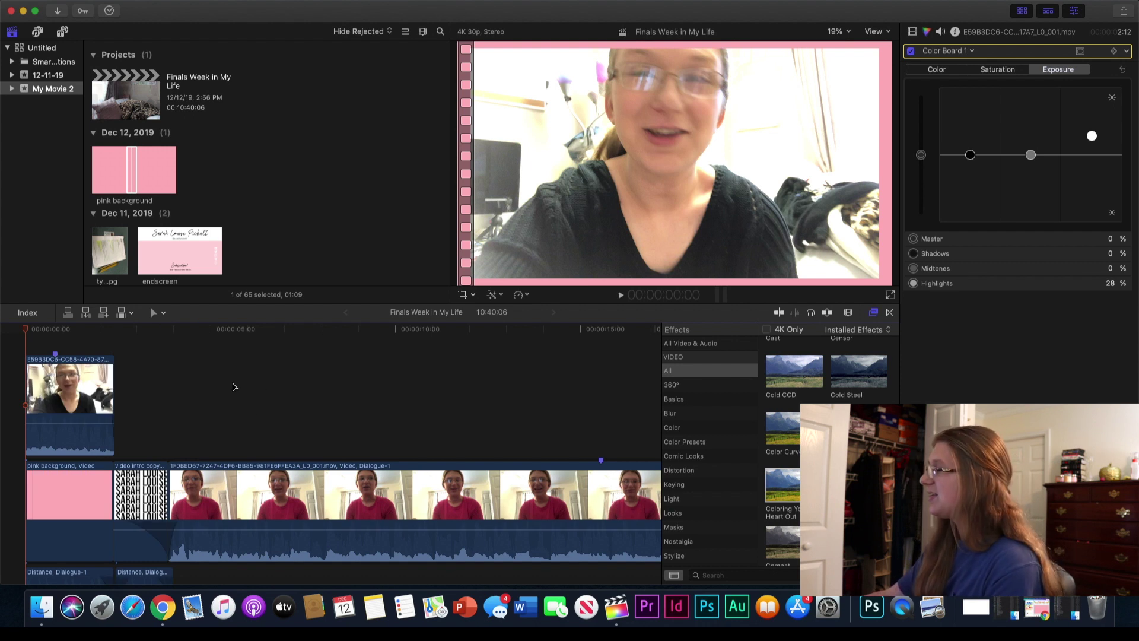
key(super+minus)
key(super+minus)
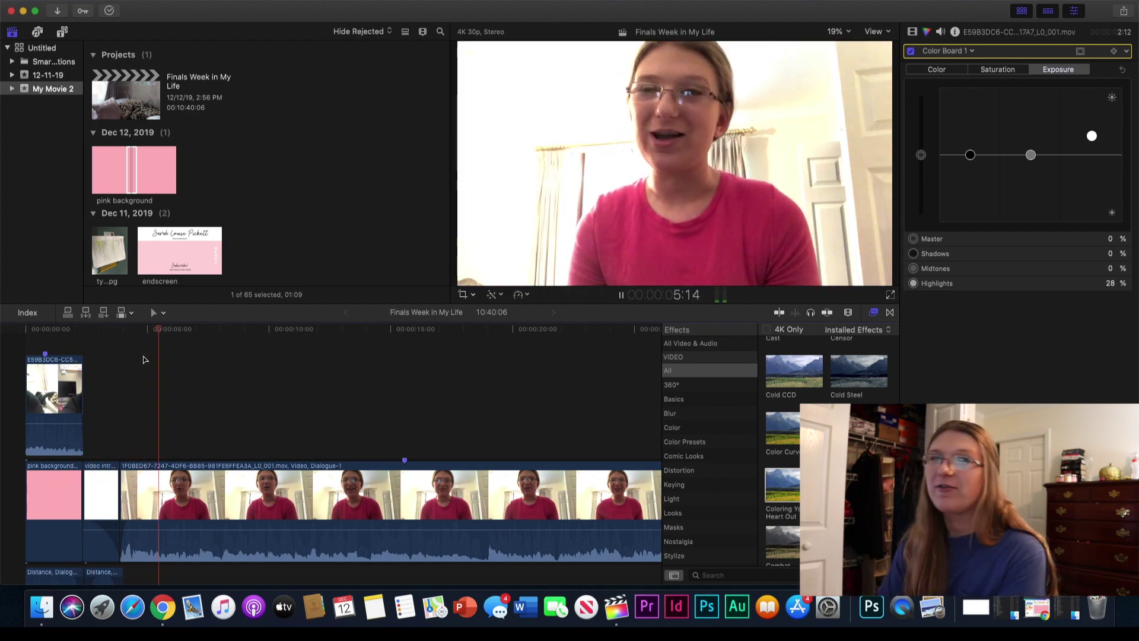
key(space)
key(super+minus)
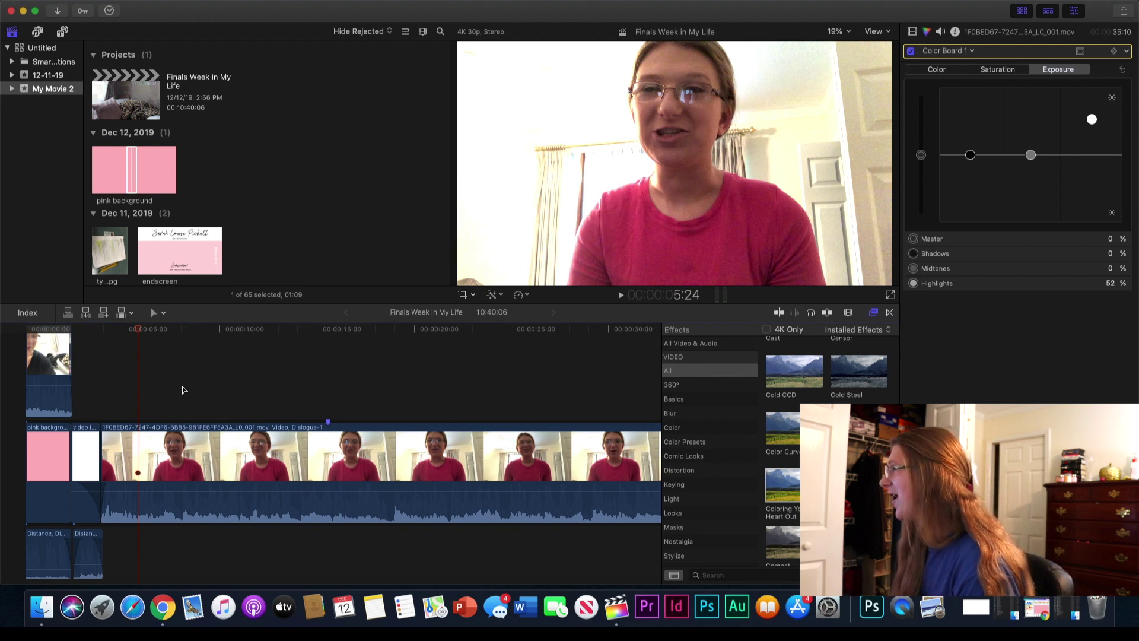
Step: Place the playhead at the first talking clip's marker and import 1_monday.png and 1_tuesday.png from the Days of the Week White folder
click(326, 379)
key(super+minus)
click(104, 1)
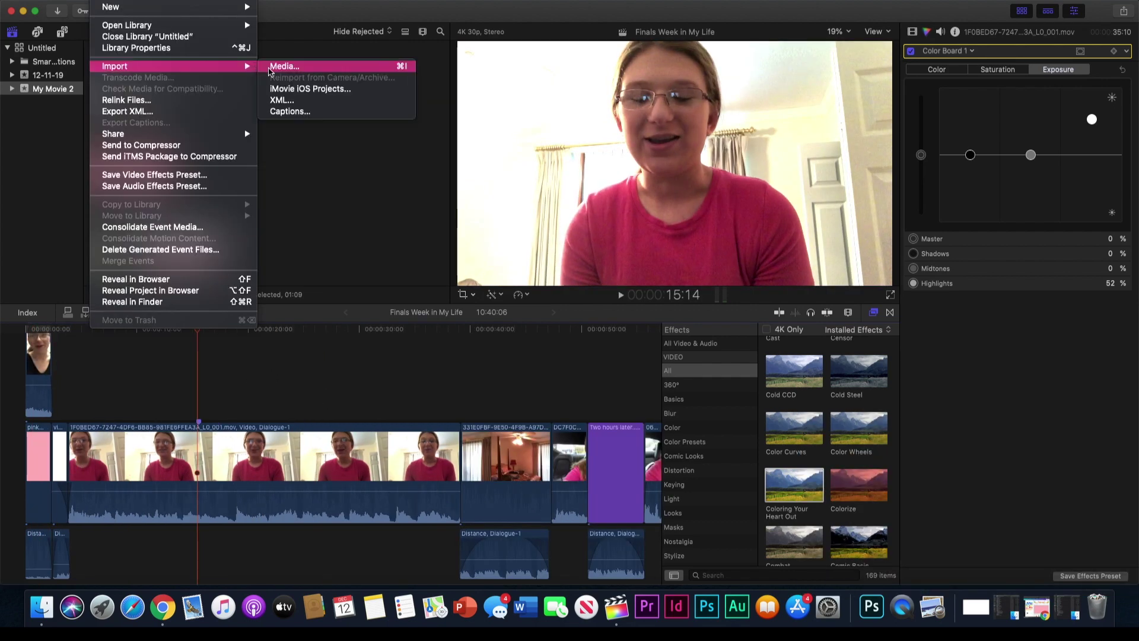
click(282, 67)
scroll(399, 493, down, 1)
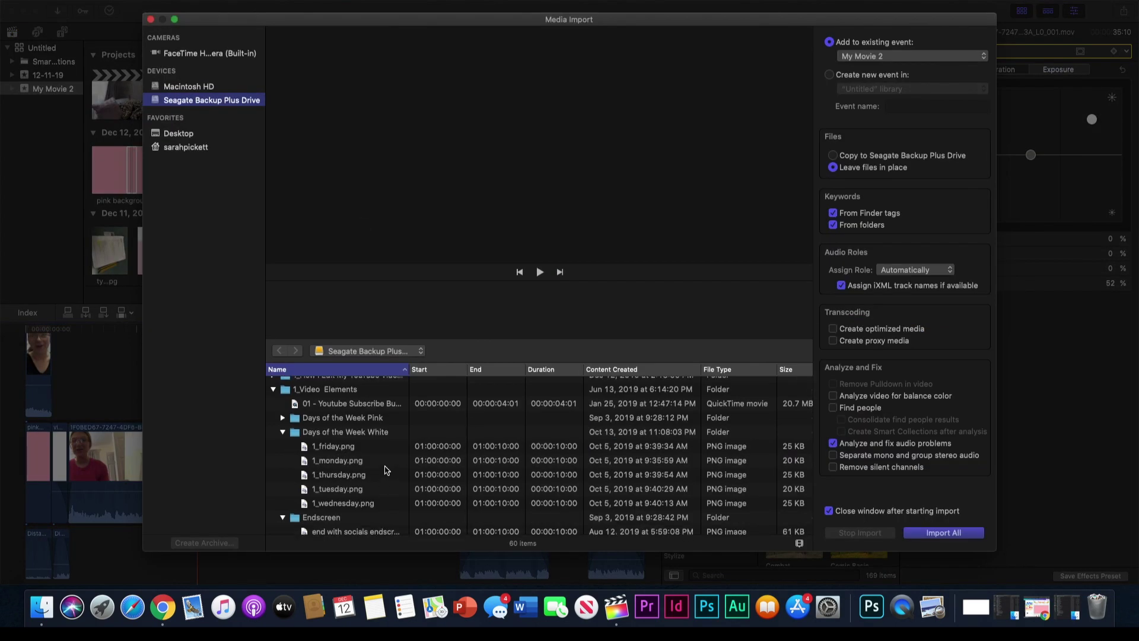
scroll(386, 470, down, 1)
click(385, 466)
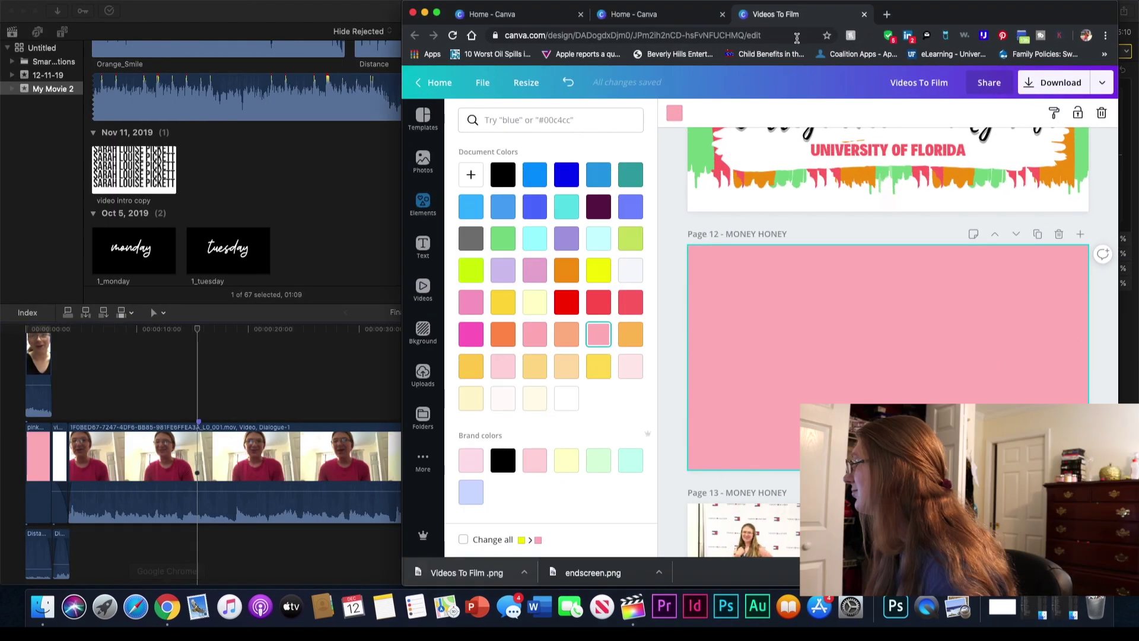
Step: Return to the Canva home page in Chrome and open the endscreen design
click(436, 82)
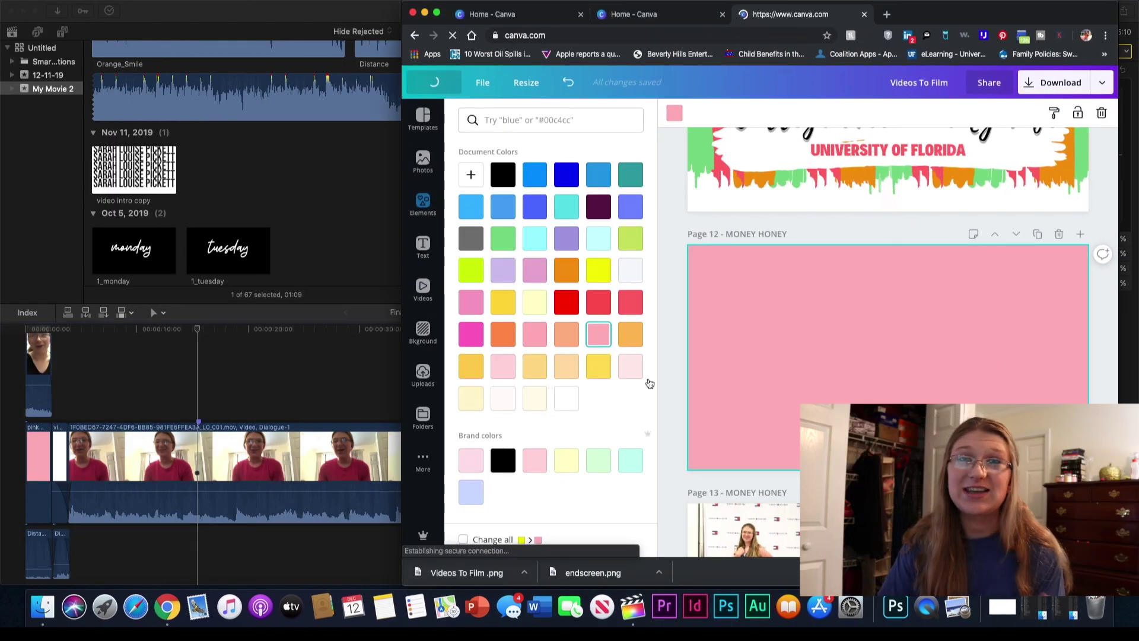
click(437, 13)
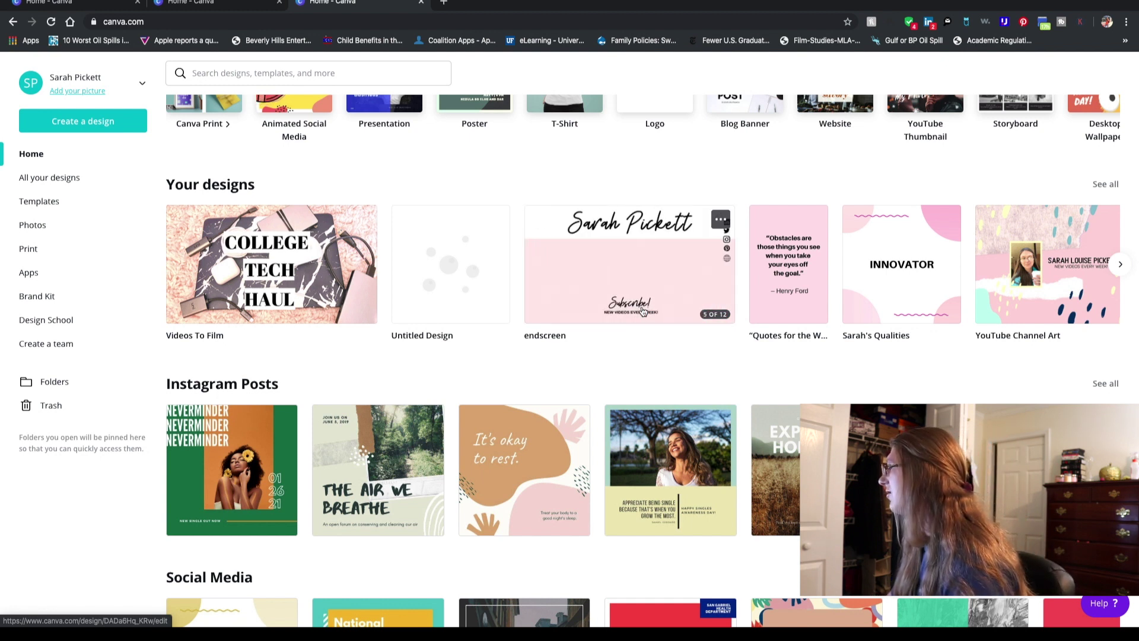
click(642, 311)
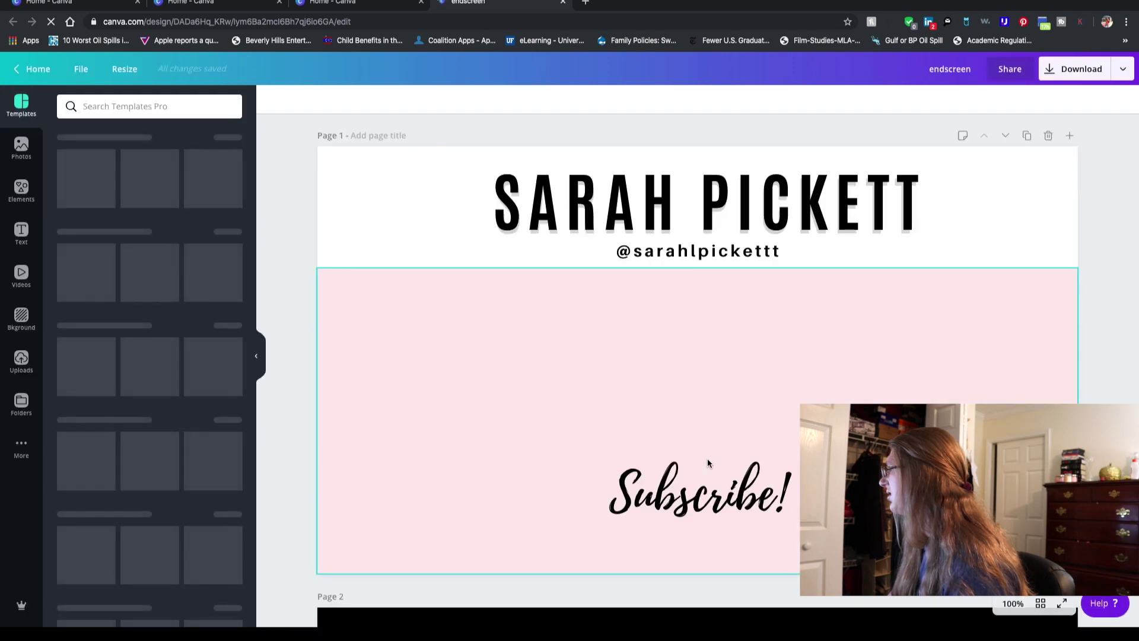
Step: Replace the word tuesday with "sunday" on page 12 of the design
scroll(707, 462, down, 20)
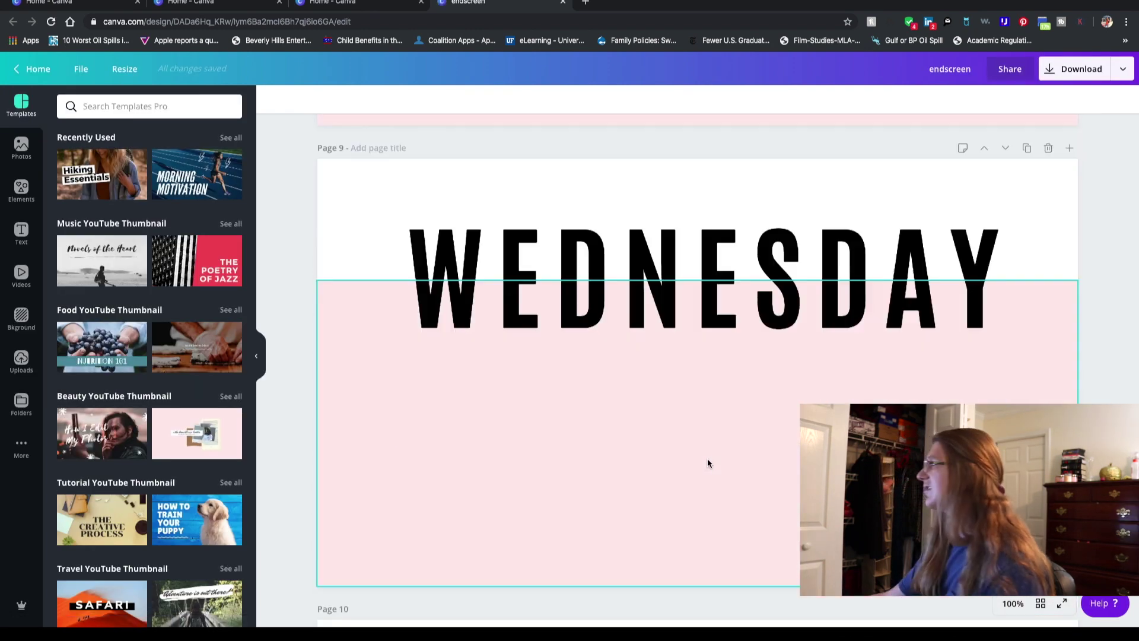
scroll(707, 463, down, 12)
click(795, 374)
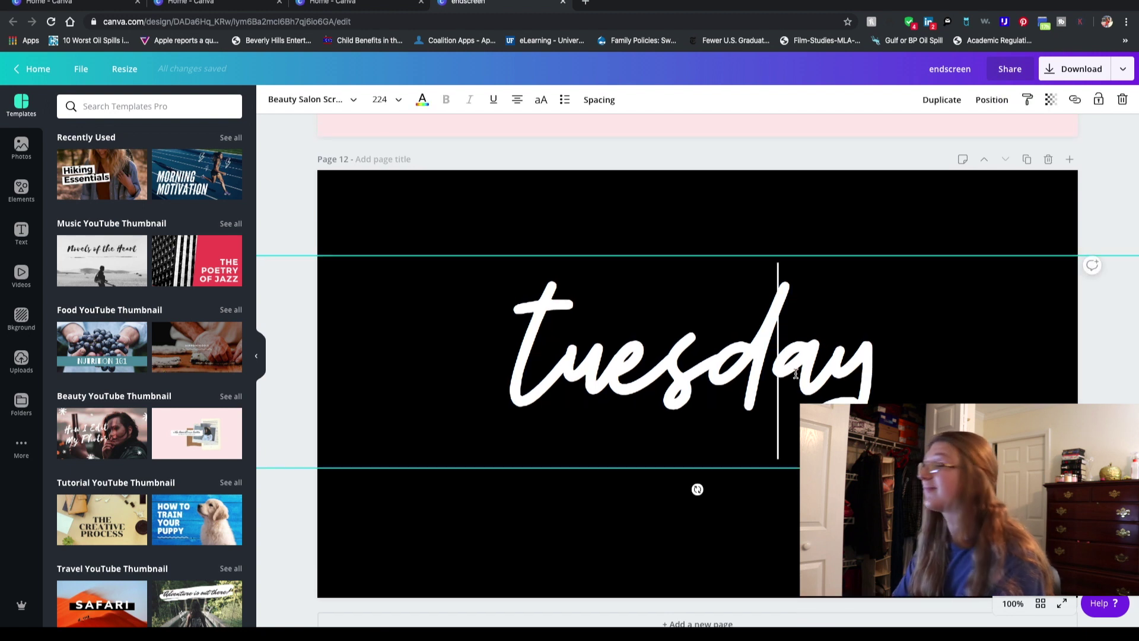
drag(902, 387, 475, 356)
text(sunday)
click(645, 439)
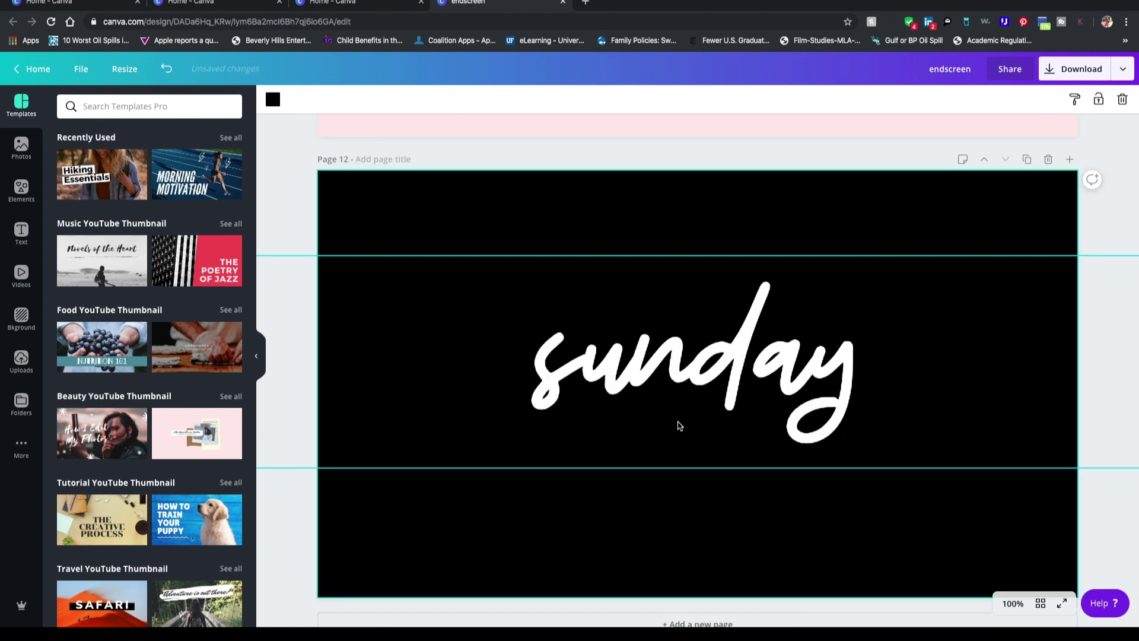
click(1122, 69)
click(997, 129)
click(1028, 306)
scroll(1028, 355, down, 5)
click(1032, 447)
Step: Rename the design as sunday and download only page 12 as a PNG with a transparent background
click(964, 69)
text(sunday)
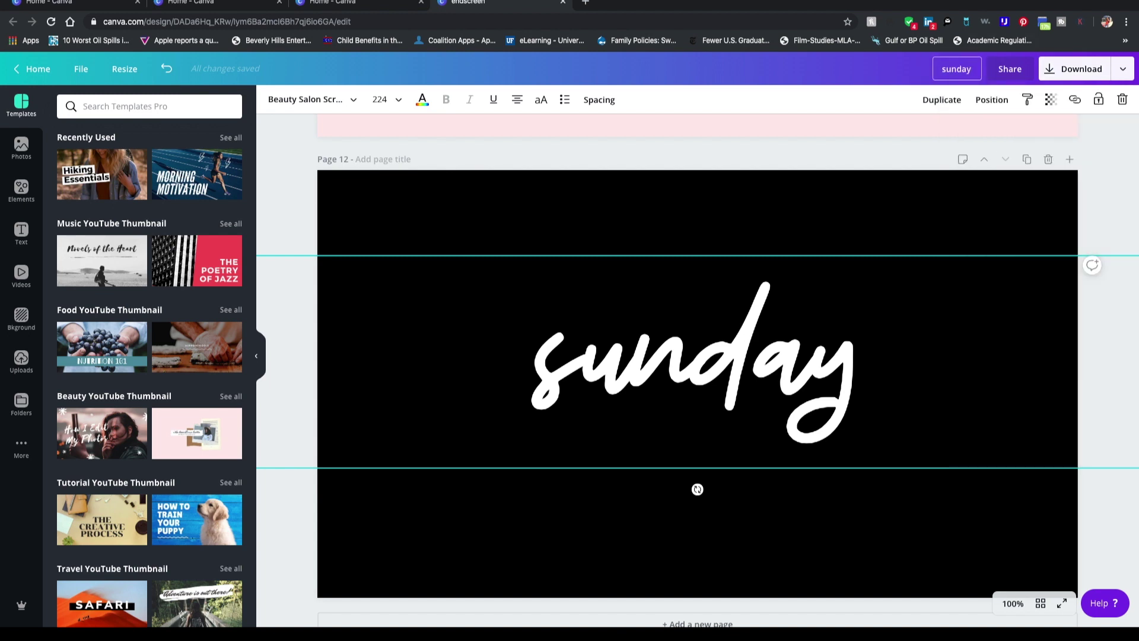
click(1073, 68)
click(1038, 306)
scroll(1038, 415, down, 5)
click(1032, 448)
click(1052, 494)
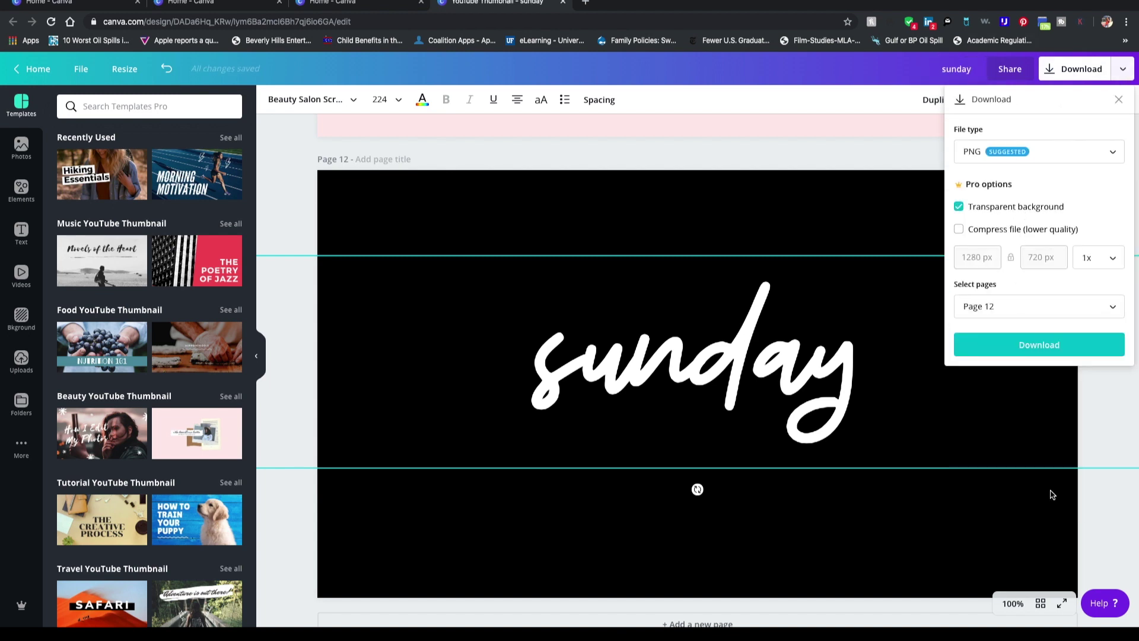
click(1039, 345)
key(ctrl+super+f)
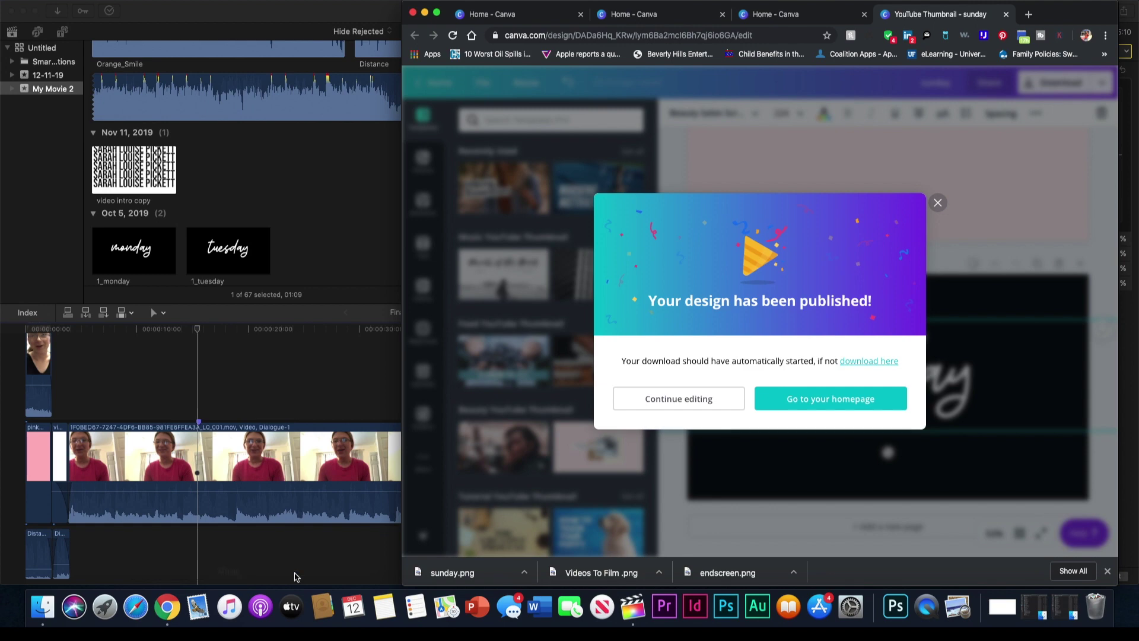
key(Escape)
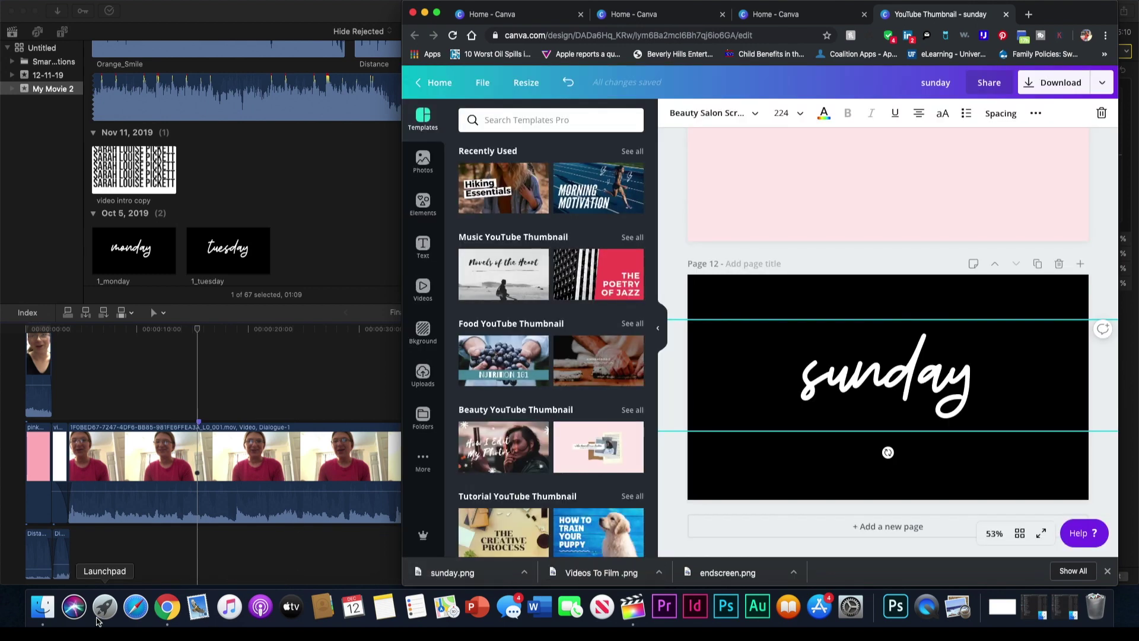
Step: Move the downloaded sunday.png in Finder from Downloads into the Days of the Week White folder within 1_Video Elements
click(43, 606)
click(221, 97)
drag(292, 53, 422, 22)
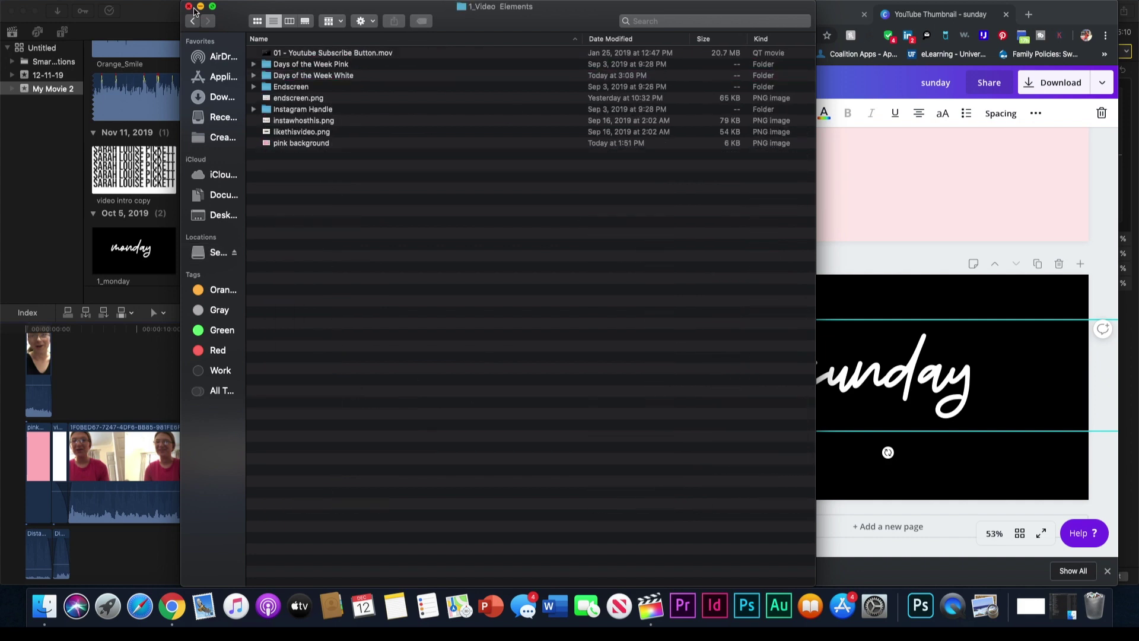
double_click(426, 18)
click(424, 13)
Step: Import the sunday image into the My Movie 2 event in Final Cut Pro
click(95, 7)
click(315, 67)
click(356, 413)
click(936, 529)
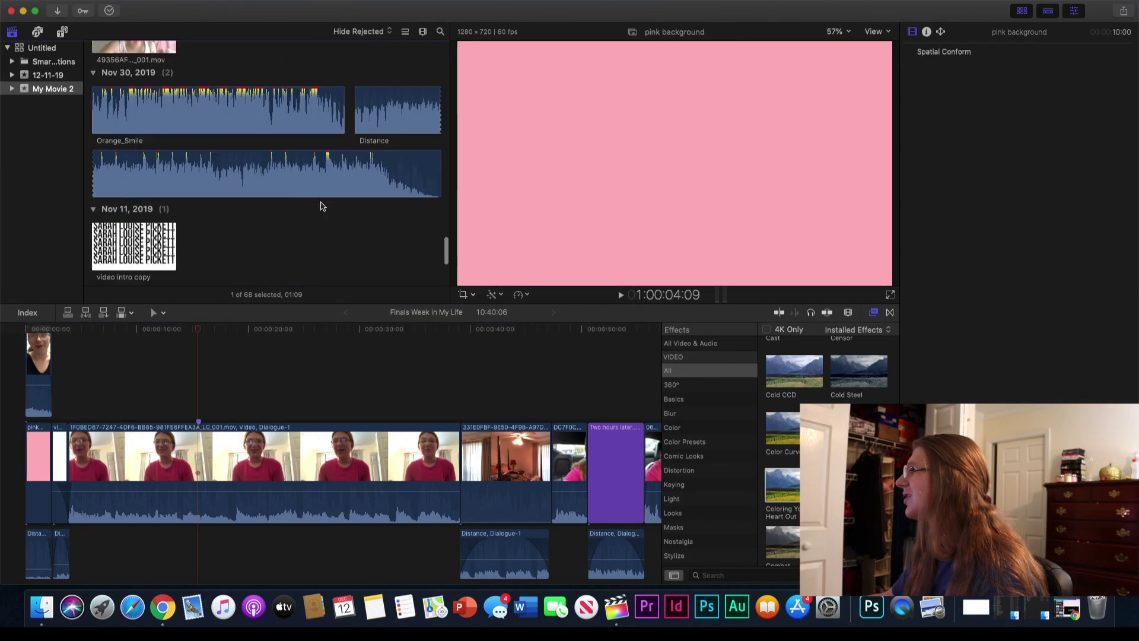
Step: Connect a section of the sunday image about 4 seconds long above the first talking clip, ending around its marker
scroll(320, 205, down, 5)
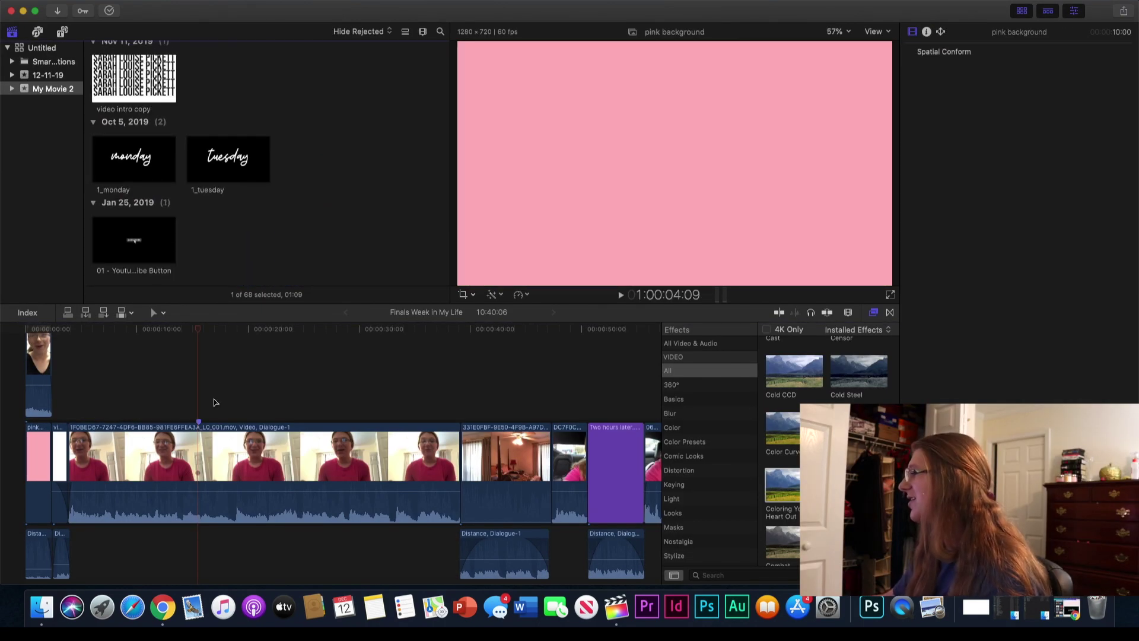
scroll(237, 178, up, 10)
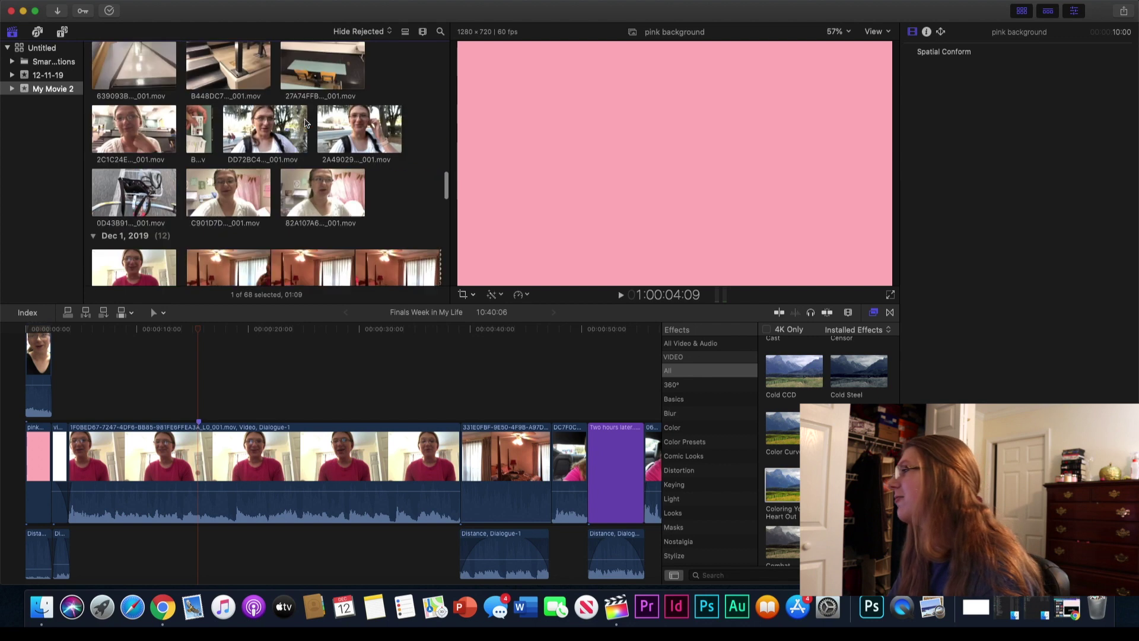
scroll(331, 121, up, 8)
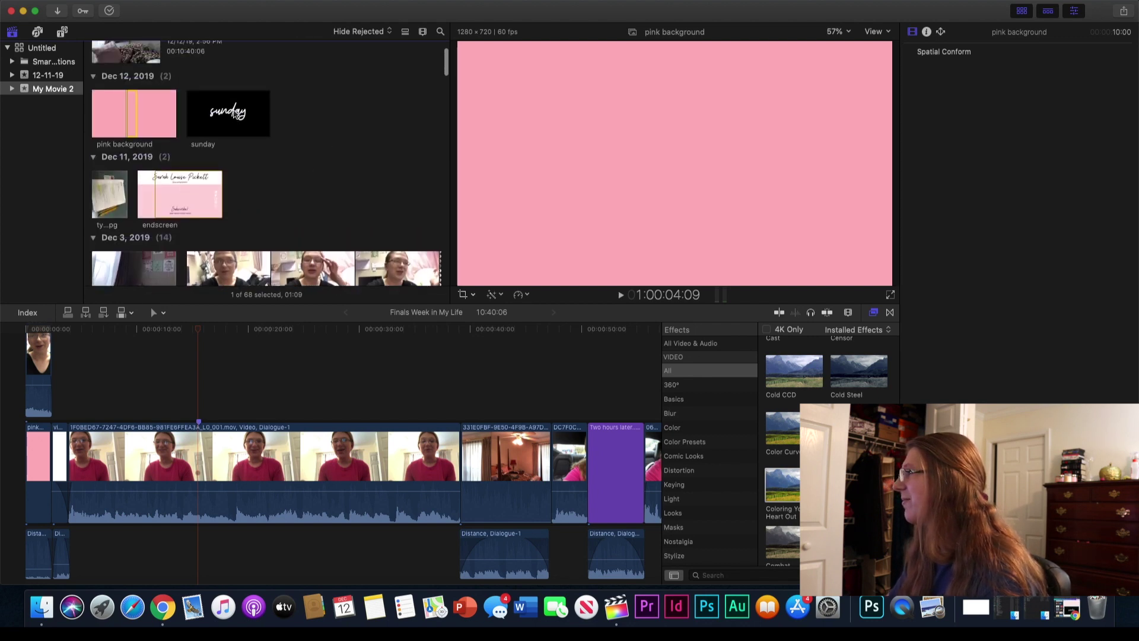
click(225, 111)
drag(225, 110, 160, 372)
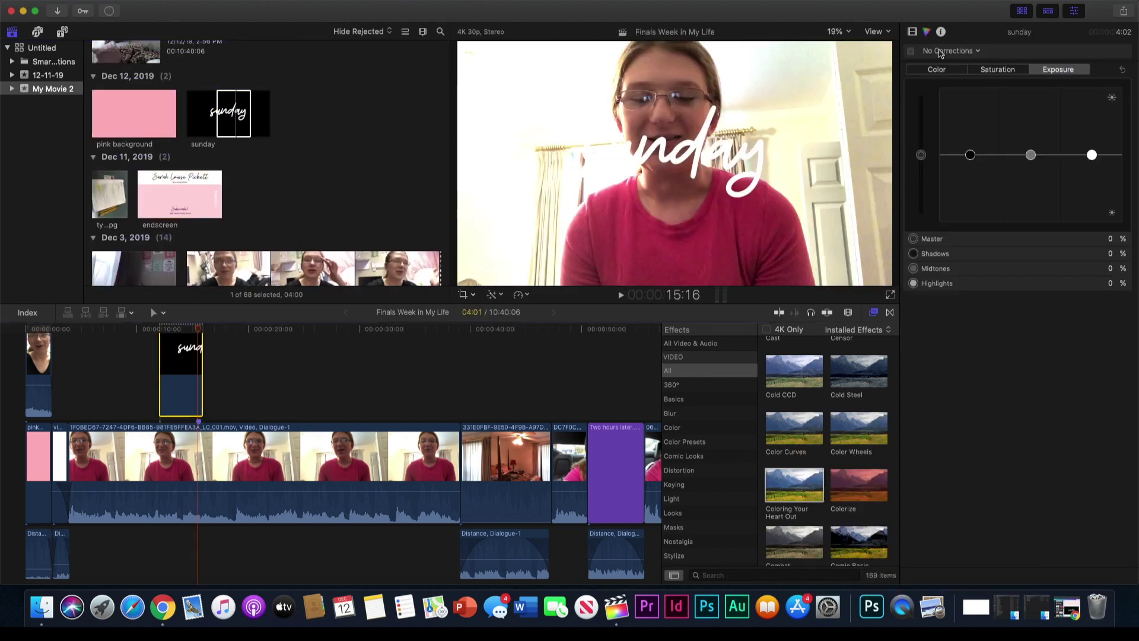
Step: Set the sunday title's Y position to -778.3 px and trim its end to the playhead
click(913, 32)
drag(1072, 112, 1072, 113)
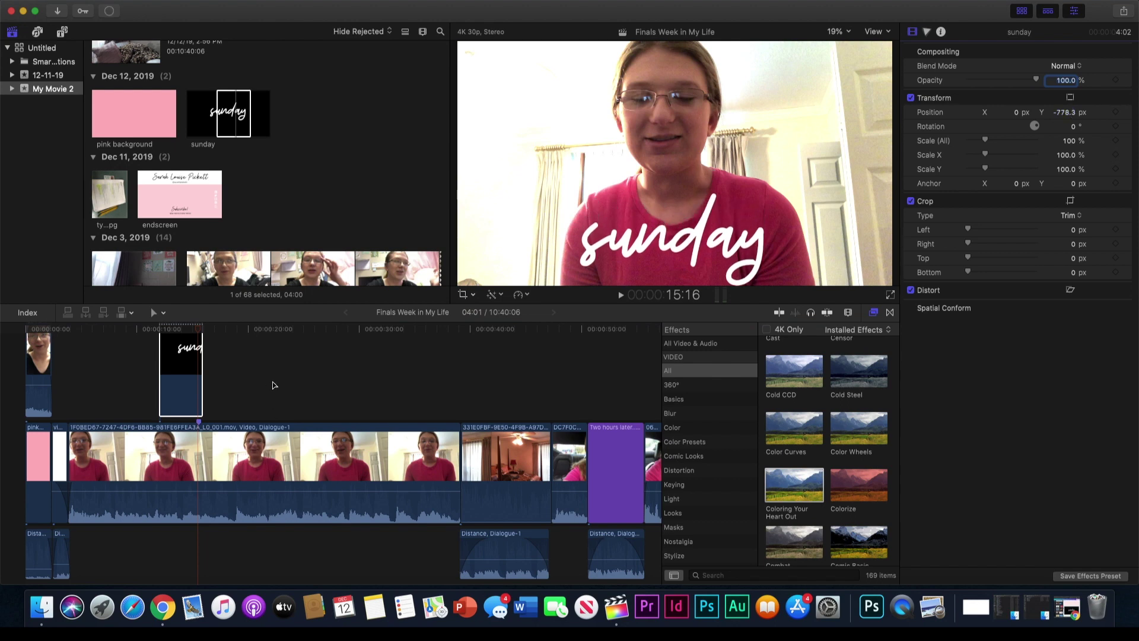
key(alt+bracketright)
Step: Show the transitions browser and connect the 1_monday title above the clip at the marker near 3:10 in the timeline
key(super+minus)
key(super+ctrl+5)
scroll(242, 152, down, 15)
click(134, 158)
key(super+minus)
key(super+minus)
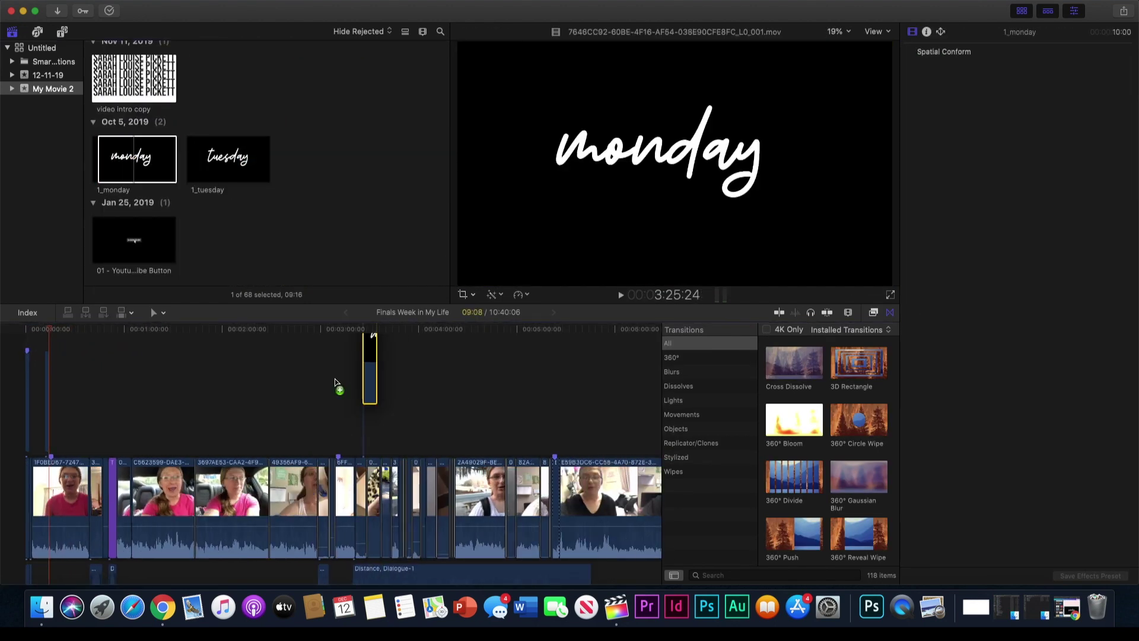
key(q)
Step: Move the monday title low in the frame, with its Y position at -802.8 px
drag(1075, 118, 1018, 115)
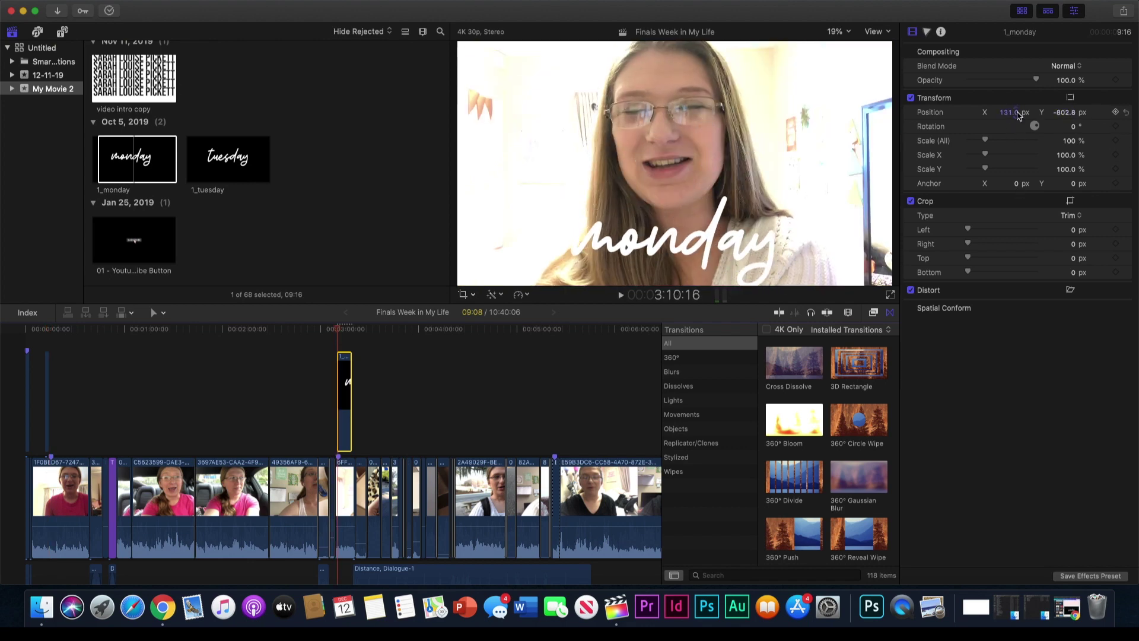
click(460, 422)
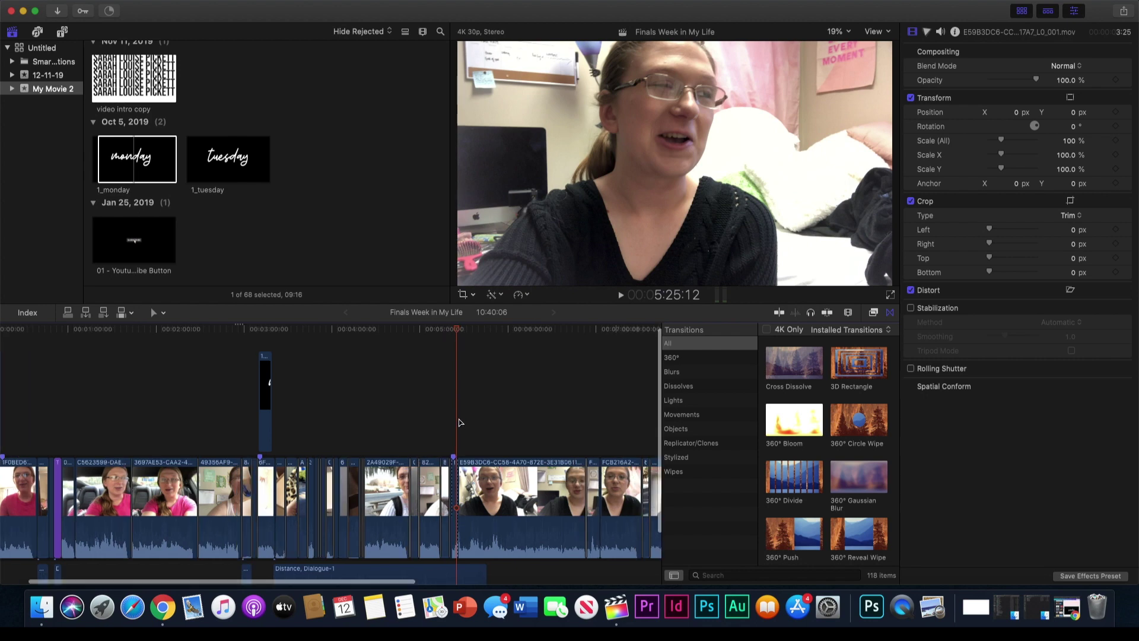
Step: Connect the 01 - Youtube Subscribe Button clip above the main storyline at about 3:39
key(super+equal)
drag(220, 157, 457, 409)
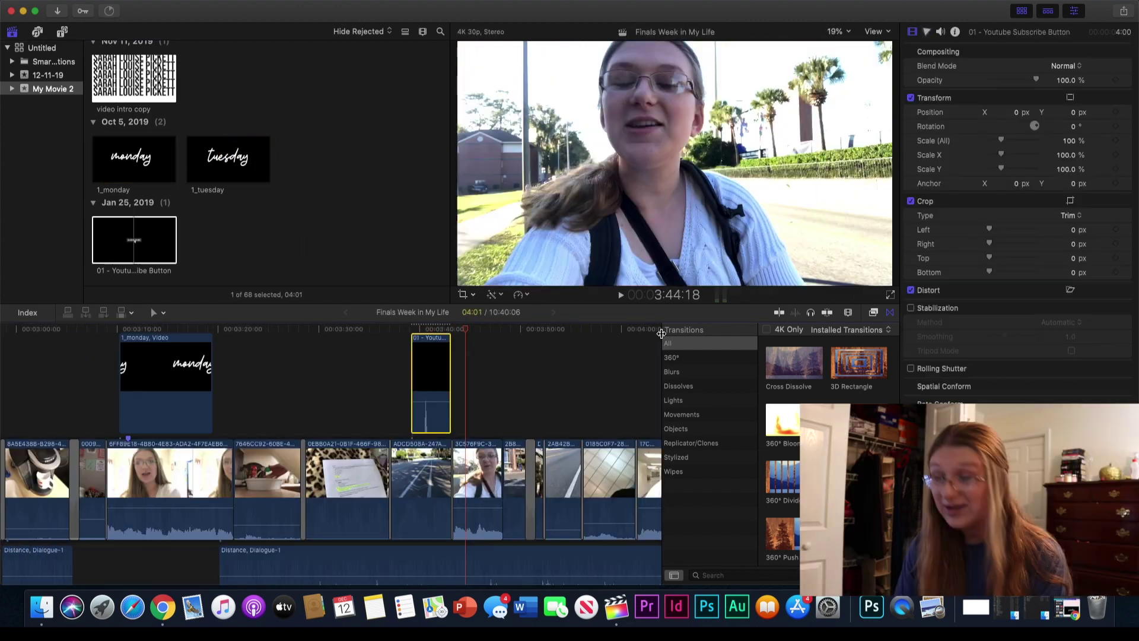
key(super+minus)
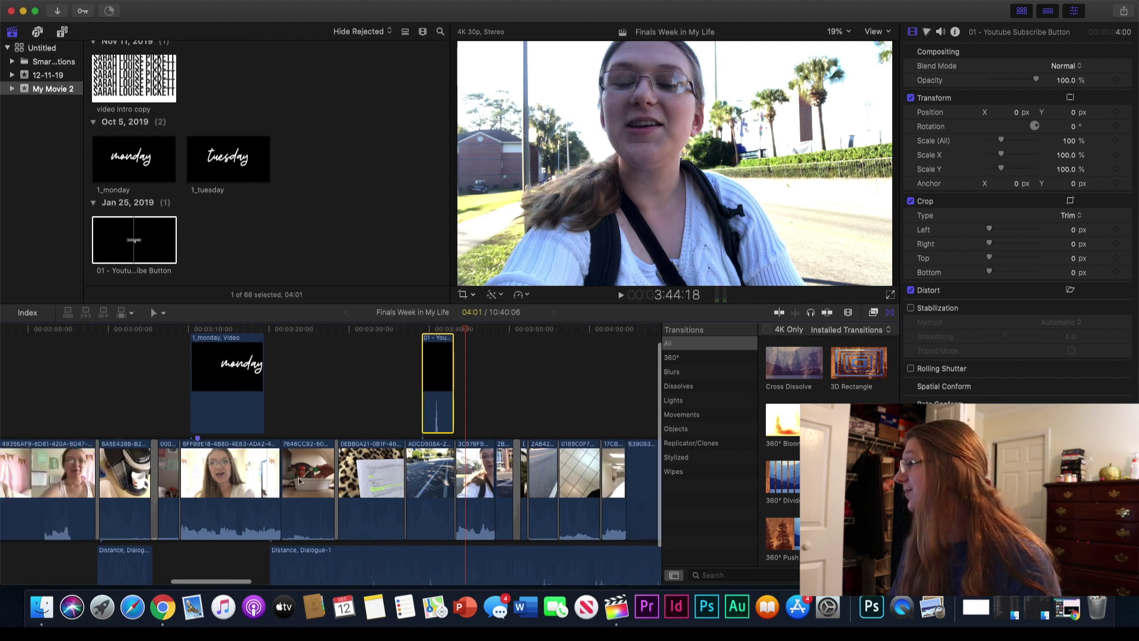
key(super+minus)
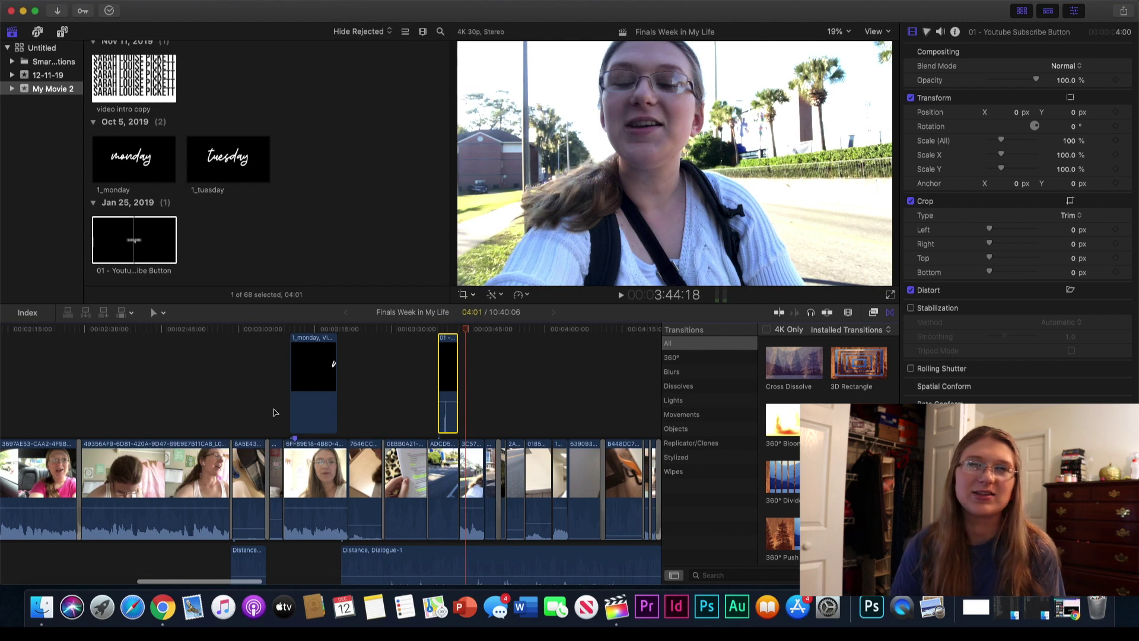
key(super+minus)
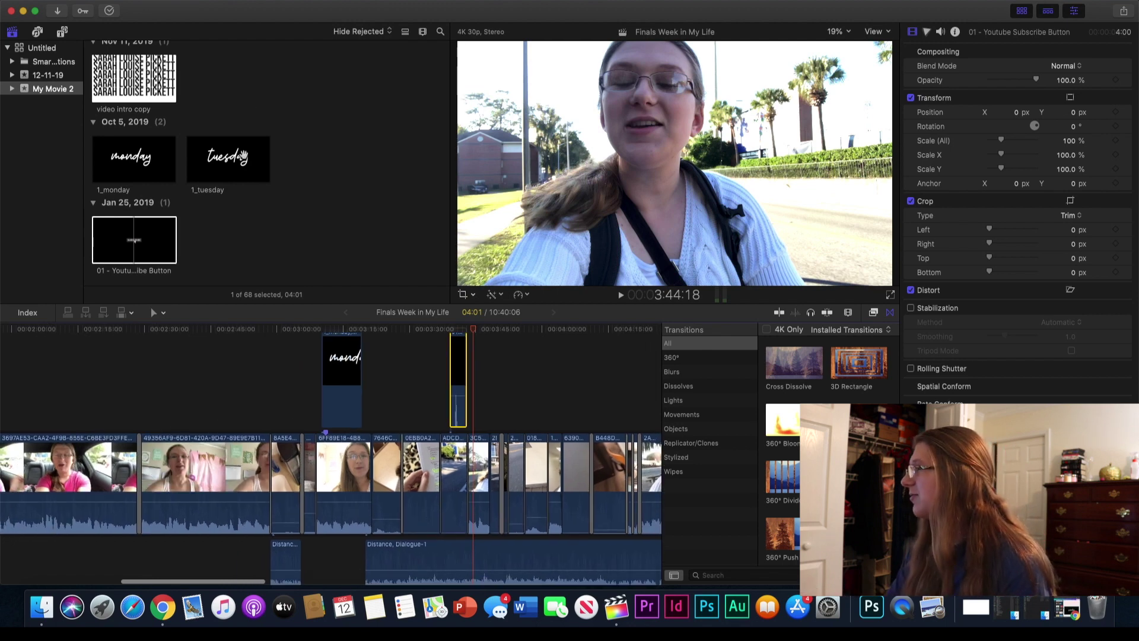
Step: Look over the event's media and play the pink-background intro from the start of the timeline
scroll(242, 221, up, 15)
scroll(242, 221, down, 15)
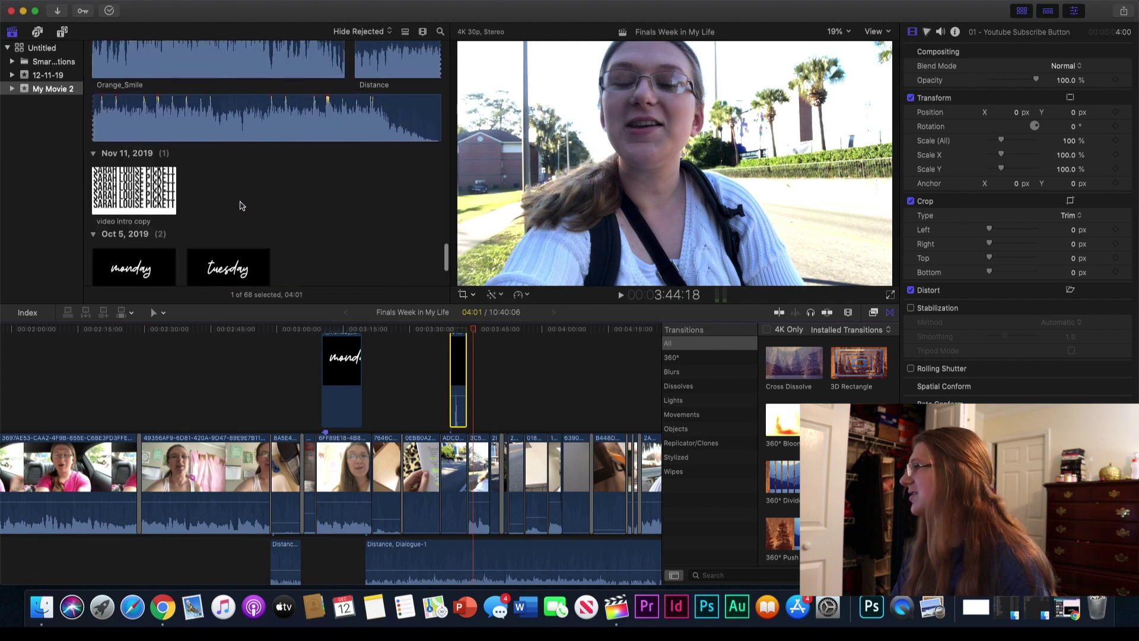
scroll(242, 206, up, 2)
scroll(172, 411, left, 1)
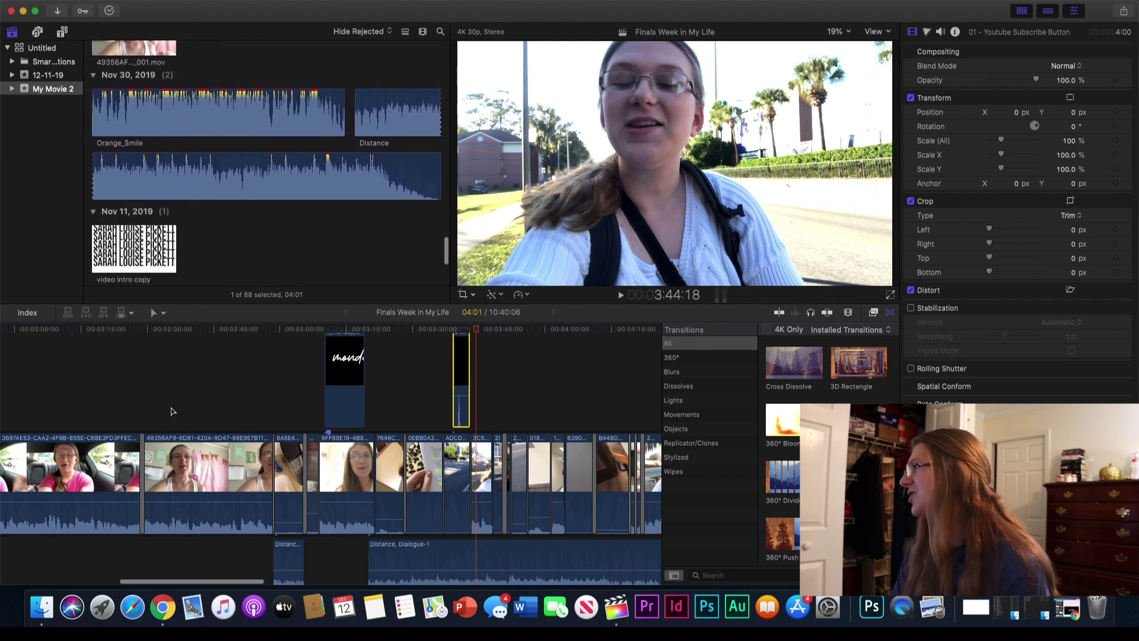
scroll(171, 411, left, 10)
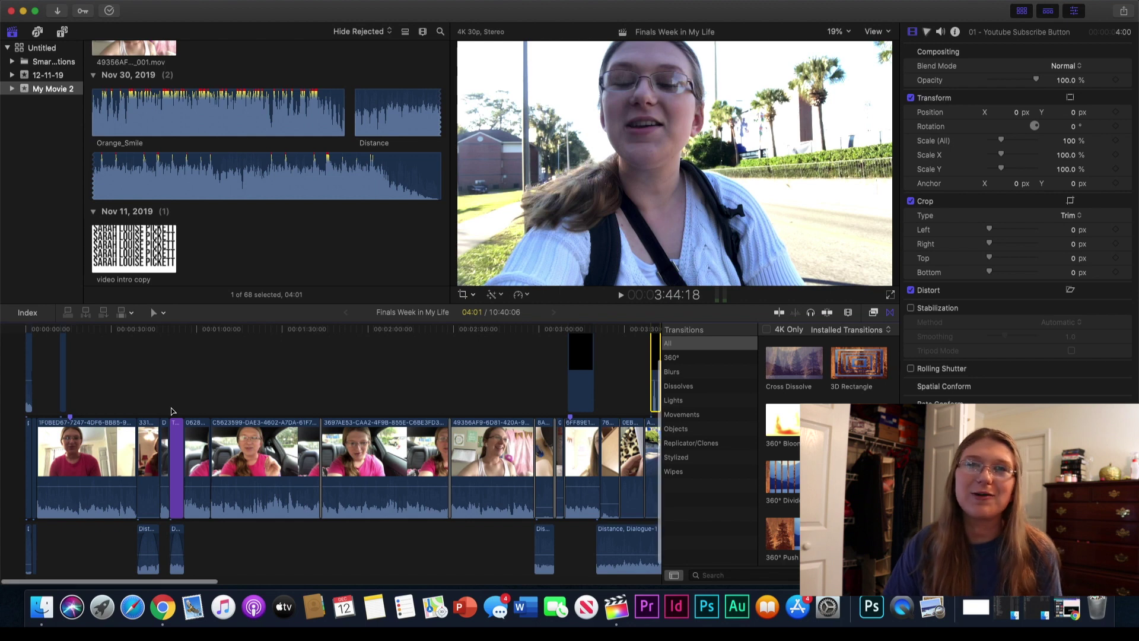
key(super+equal)
key(super+equal)
key(super+equal)
scroll(171, 408, left, 20)
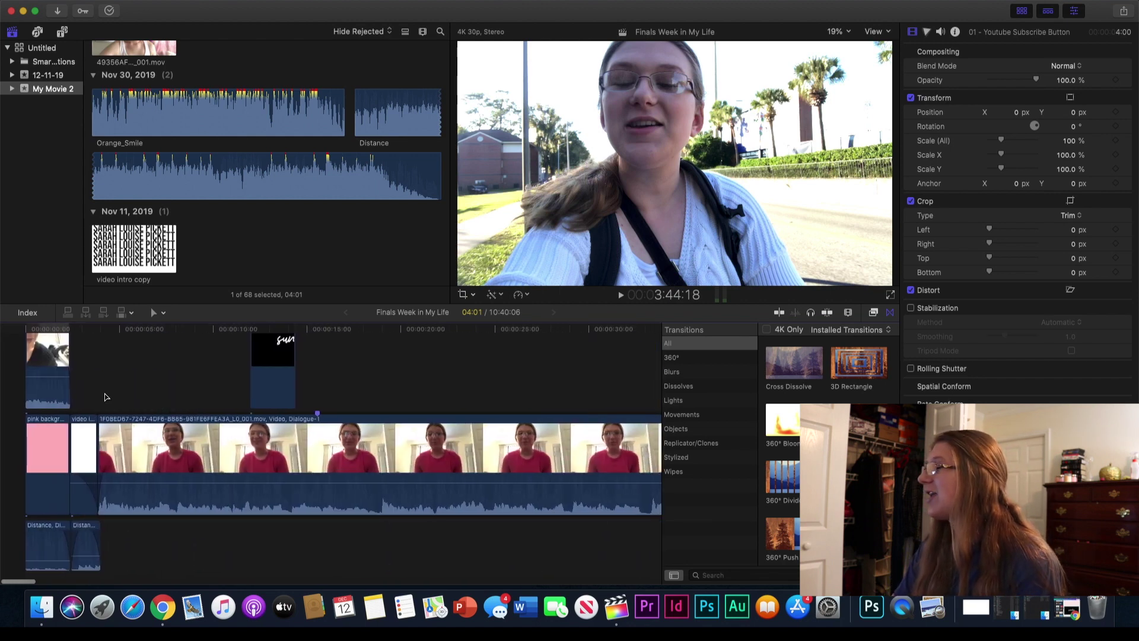
click(26, 329)
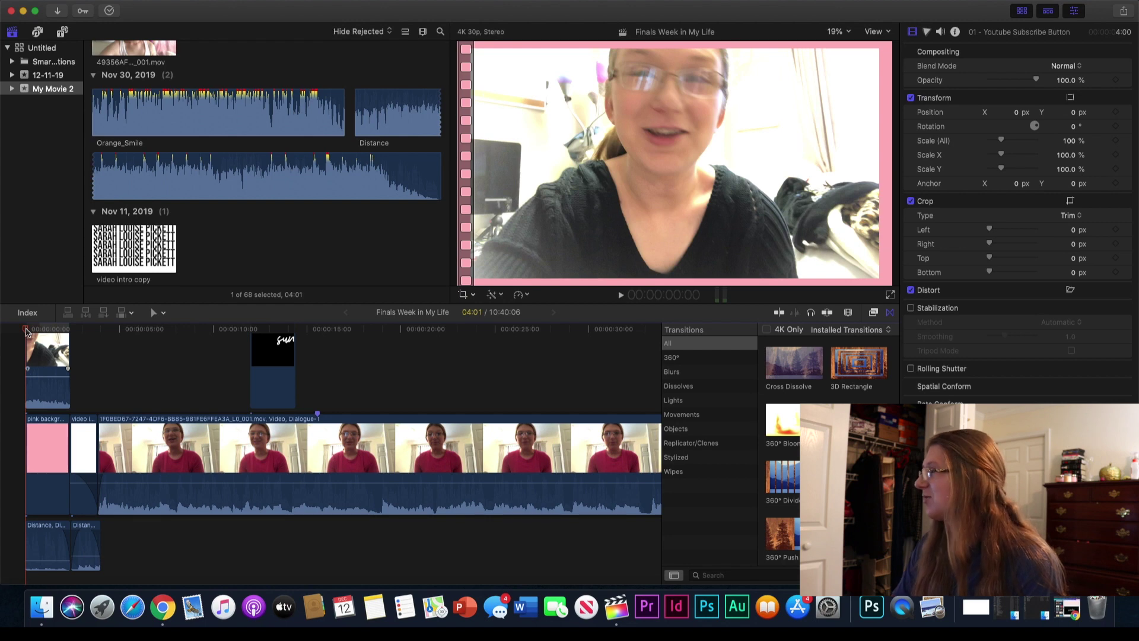
key(XF86AudioRaiseVolume)
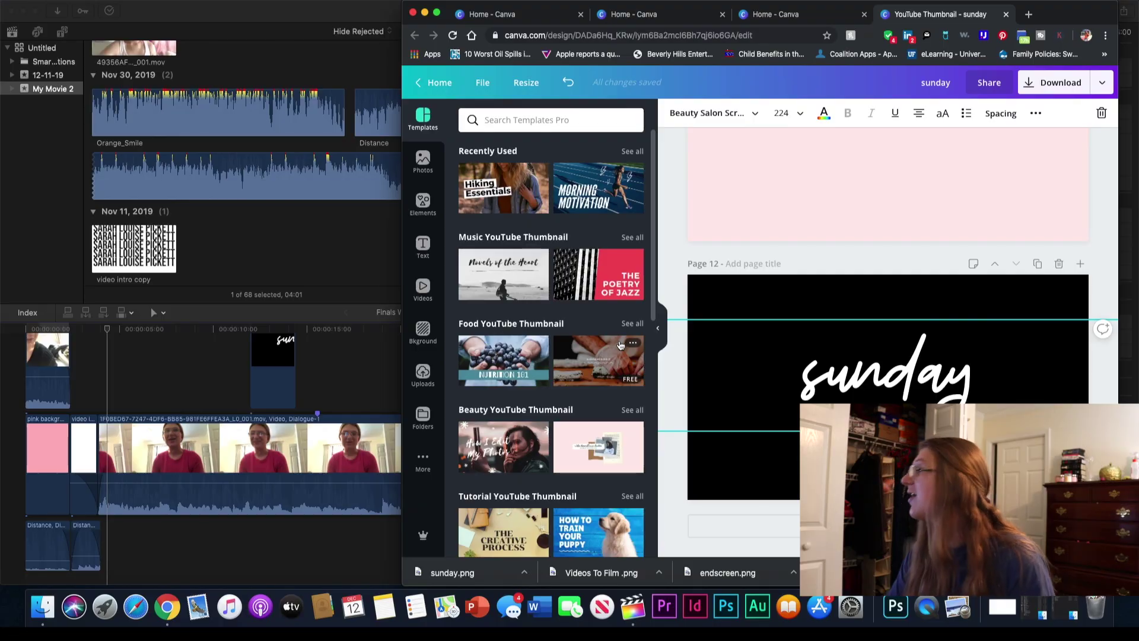
Step: Switch to Canva in Chrome, open the Videos To Film design from the home page, and widen the window
click(442, 83)
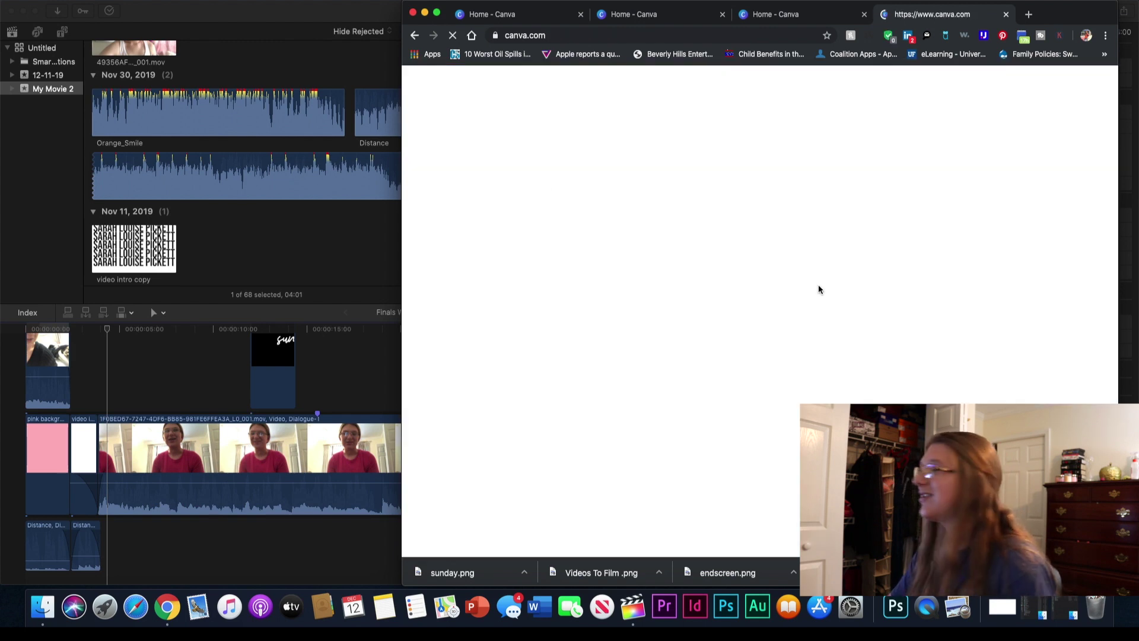
scroll(797, 413, down, 5)
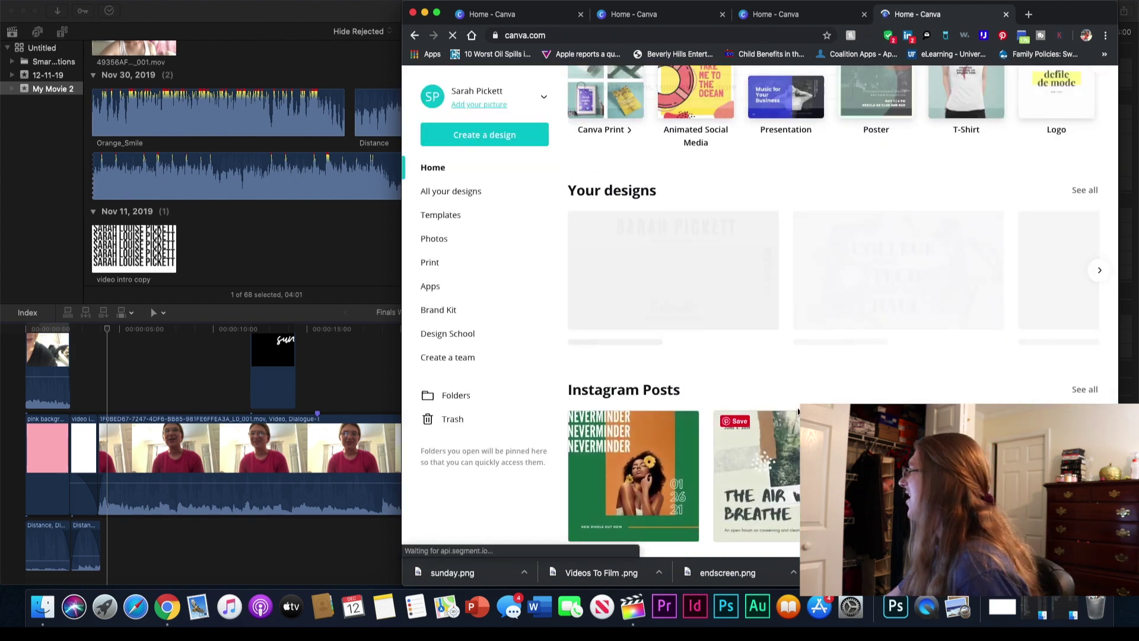
click(978, 297)
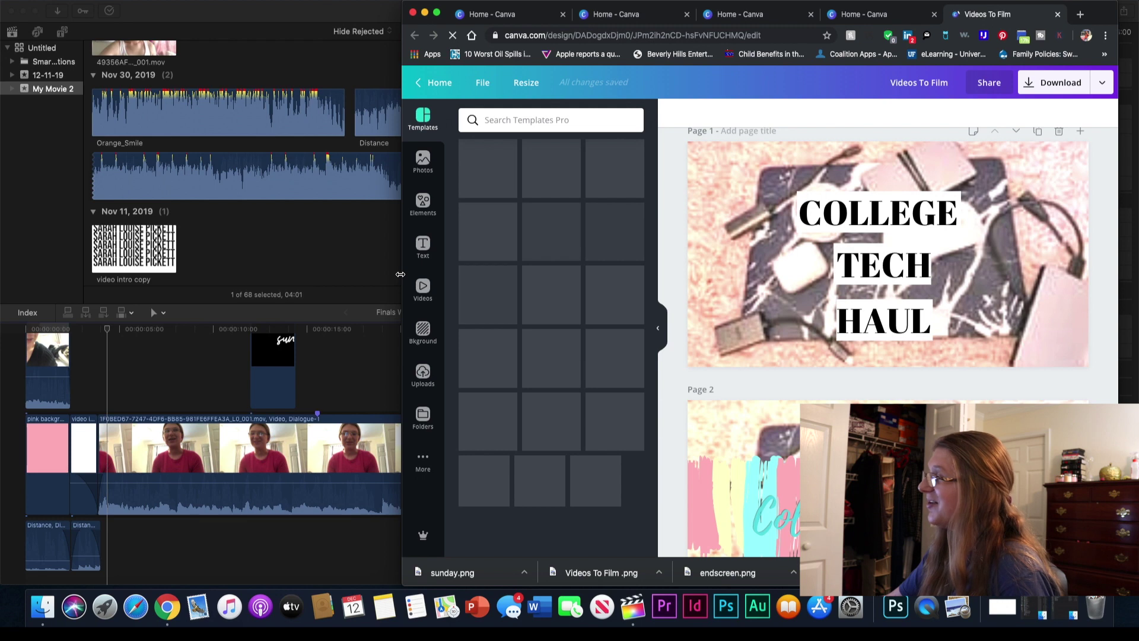
drag(401, 277, 91, 278)
Step: Move the College Week in My Life text on page 11 up above the brush-stroke background
scroll(572, 372, down, 5)
scroll(572, 373, down, 5)
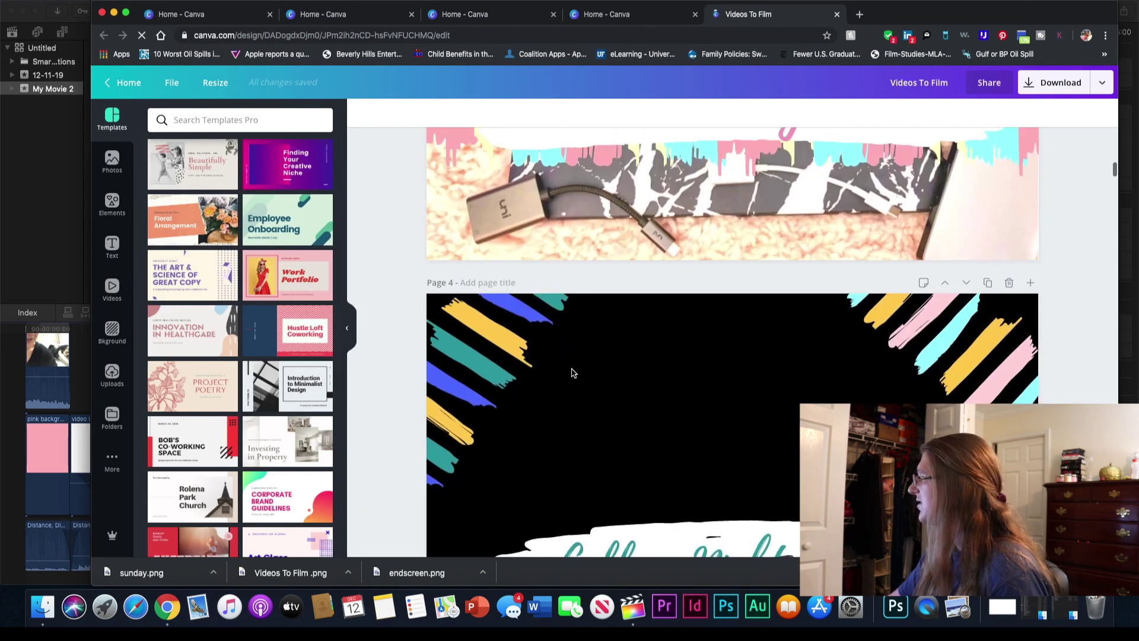
scroll(778, 445, down, 5)
scroll(778, 445, down, 10)
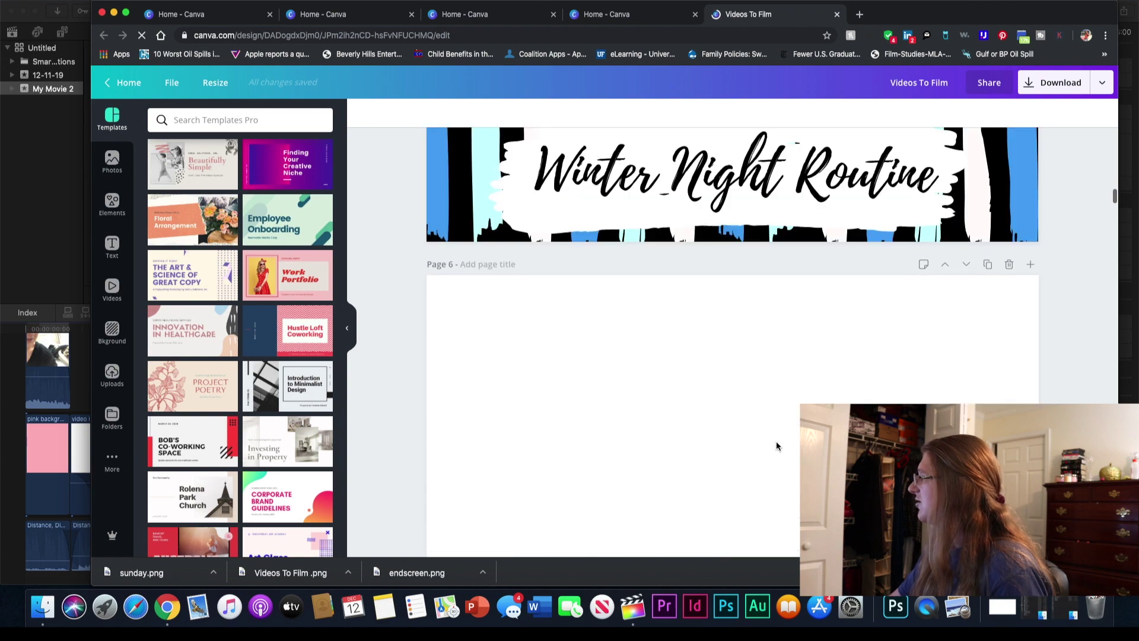
scroll(777, 446, down, 10)
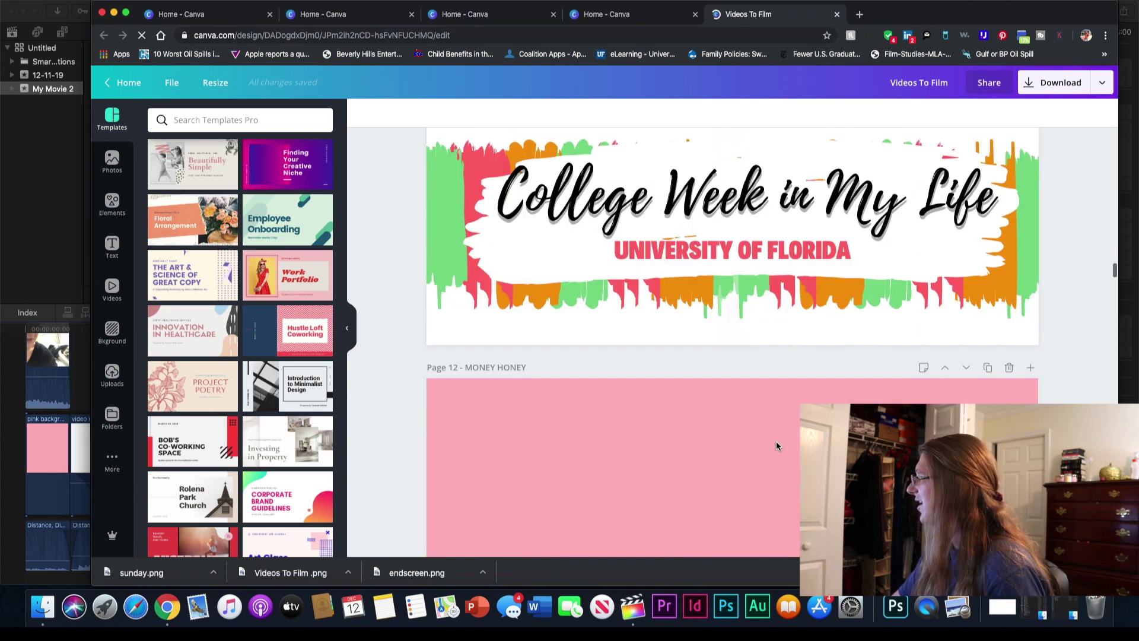
scroll(776, 440, down, 3)
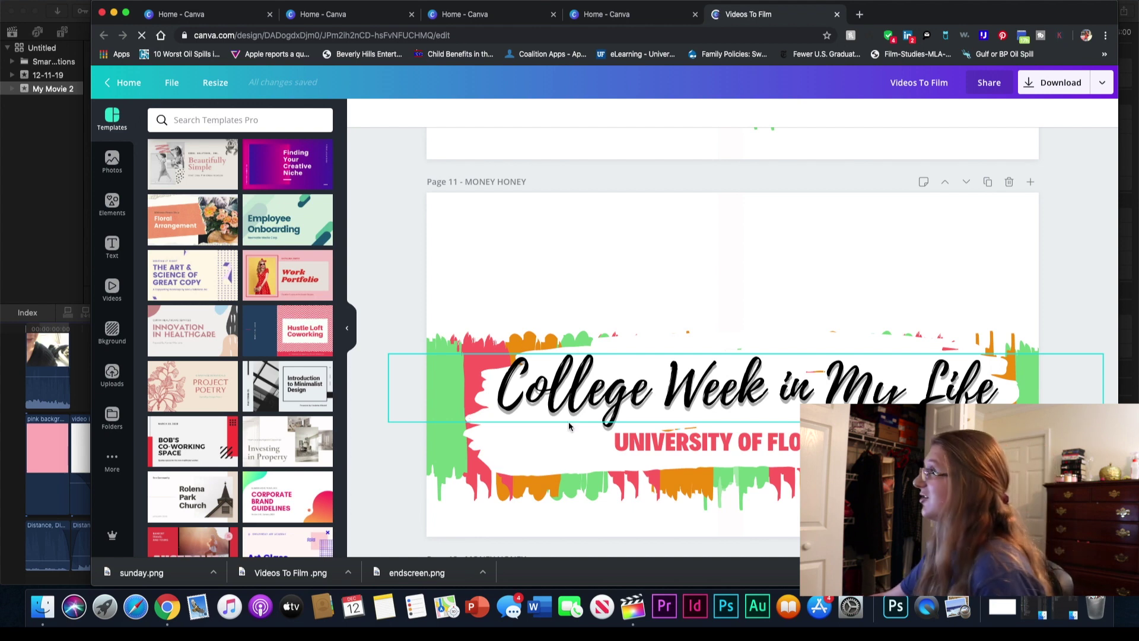
drag(716, 379, 732, 291)
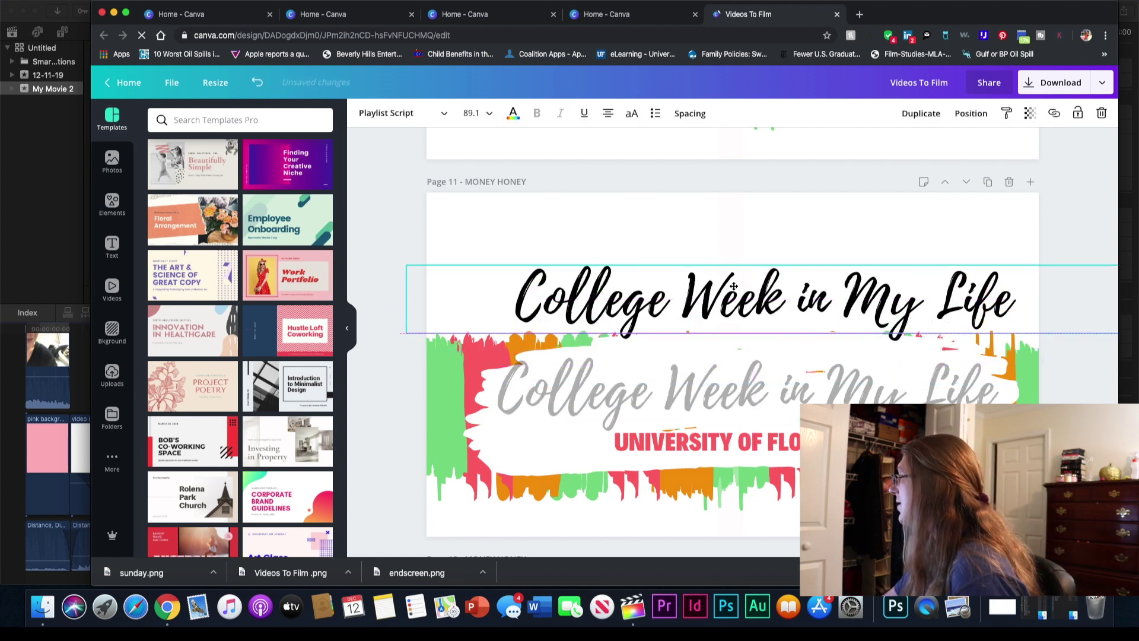